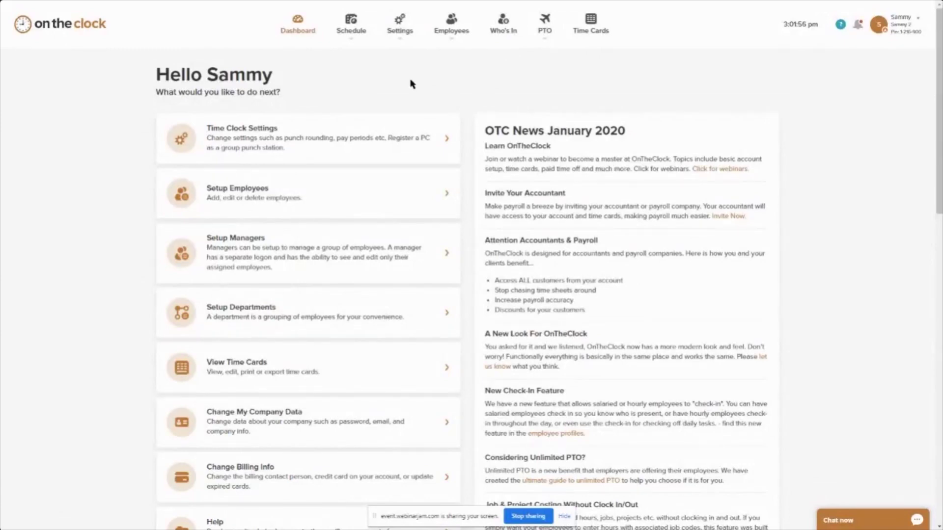
# Go to Settings > Job & Project Costing Setup and look over the project and Big bird Co customer entries
pyautogui.click(401, 39)
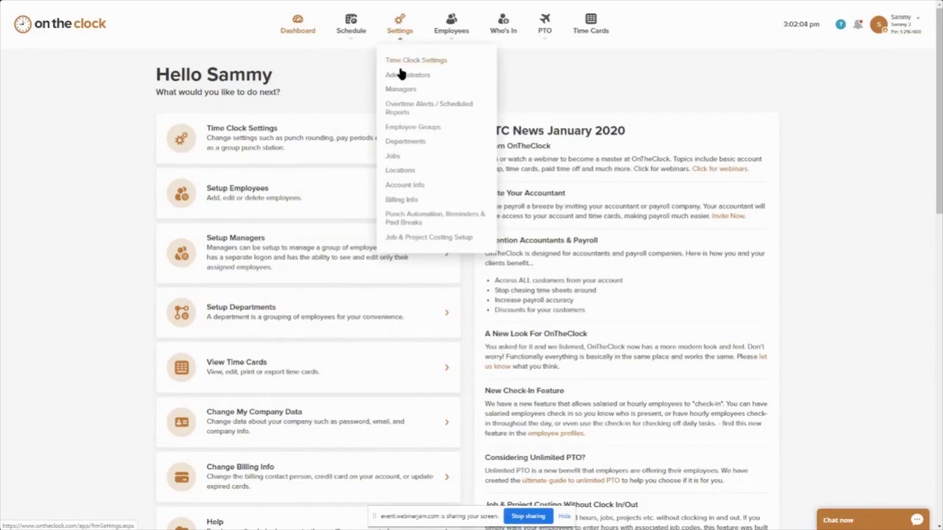
pyautogui.click(404, 239)
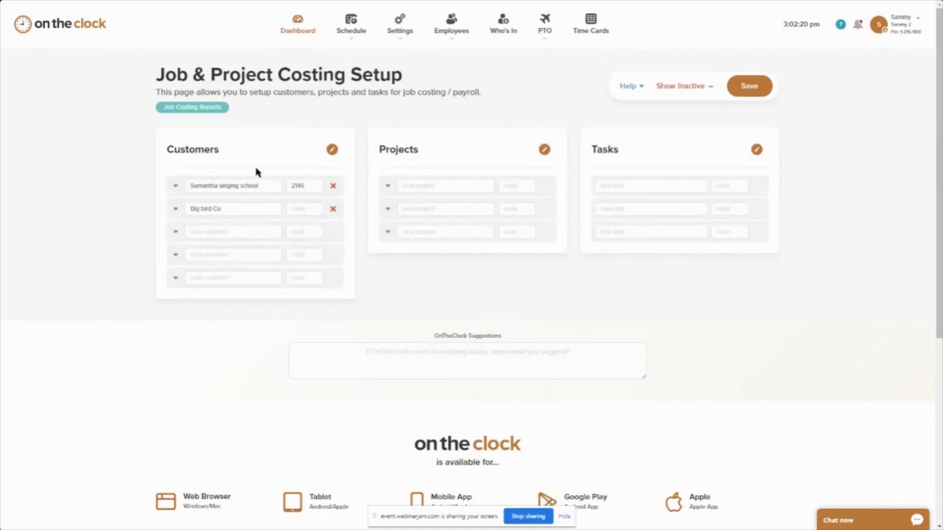
pyautogui.click(462, 185)
pyautogui.scroll(-1, 269, 107)
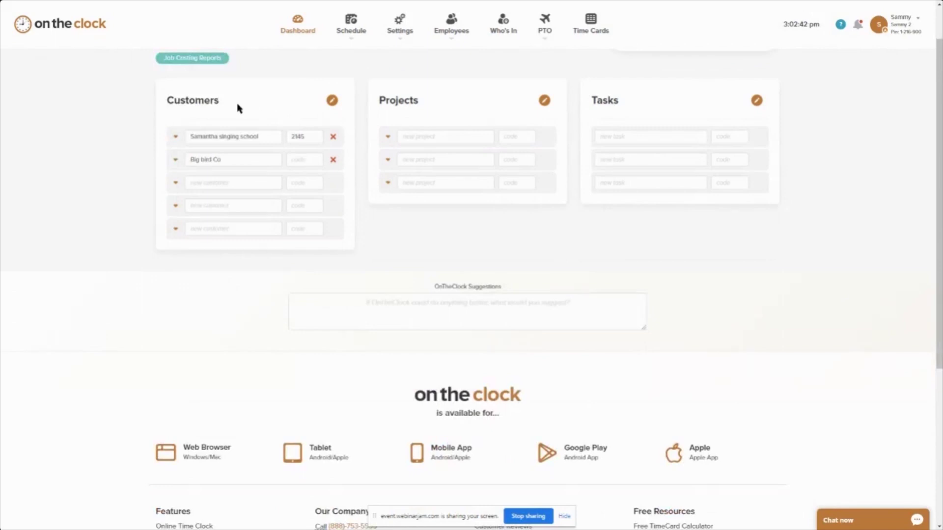
pyautogui.scroll(1, 243, 106)
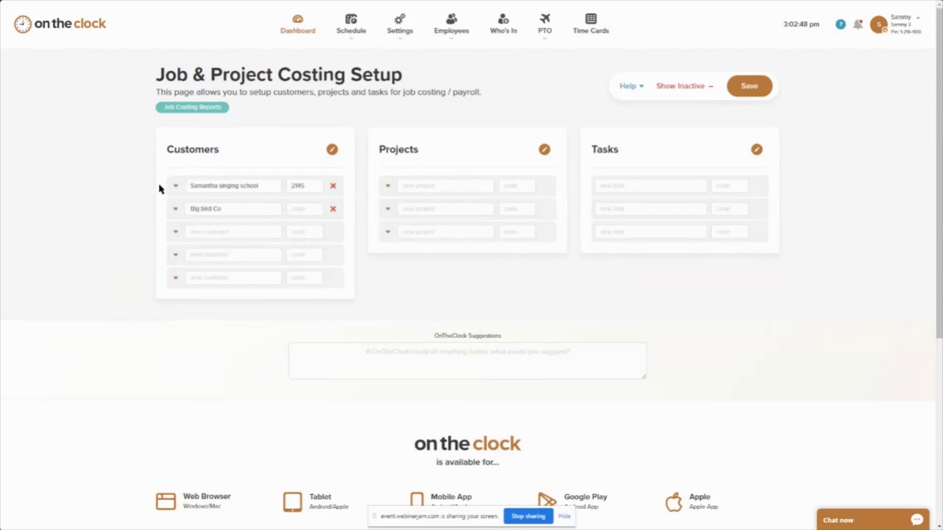
pyautogui.click(198, 209)
# Expand Samantha singing school and Music compilation to show tasks Song 1, song 2 and song 3, then collapse it
pyautogui.click(176, 186)
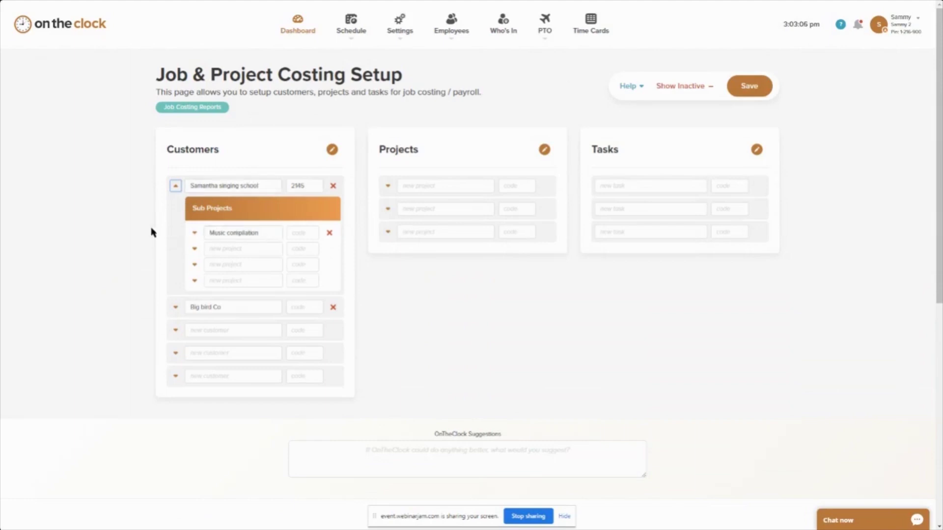
pyautogui.click(195, 234)
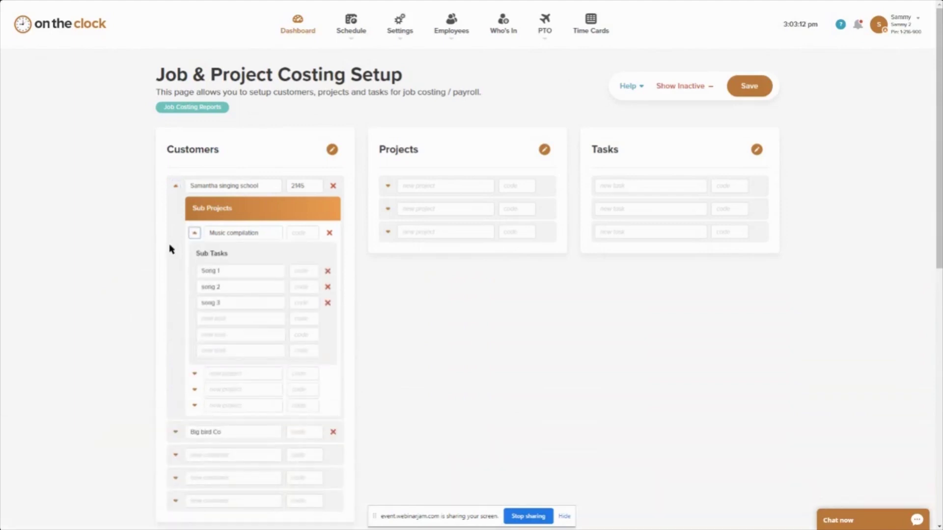
pyautogui.click(239, 236)
pyautogui.click(196, 269)
pyautogui.click(201, 285)
pyautogui.click(206, 305)
pyautogui.click(176, 186)
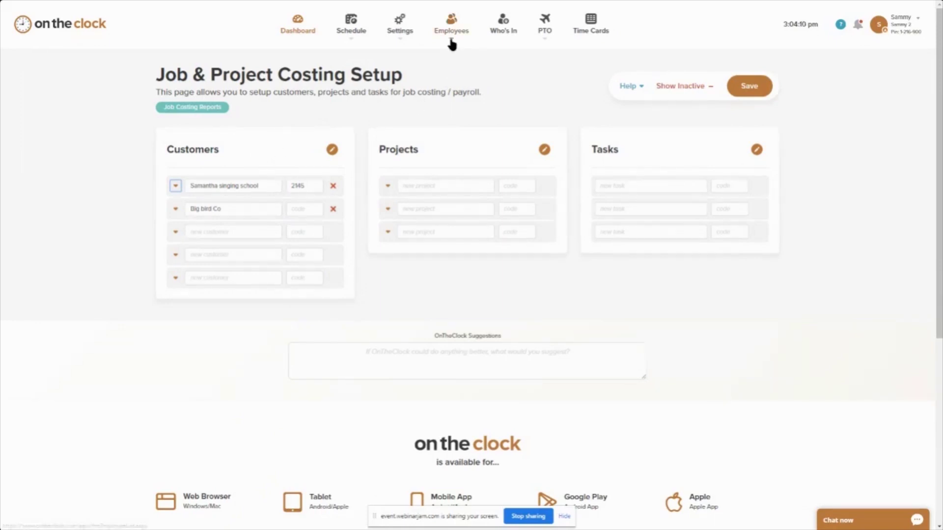
# In the test employee's General settings, keep Customer Selection at On, Required under Job & Project Costing
pyautogui.moveTo(452, 44)
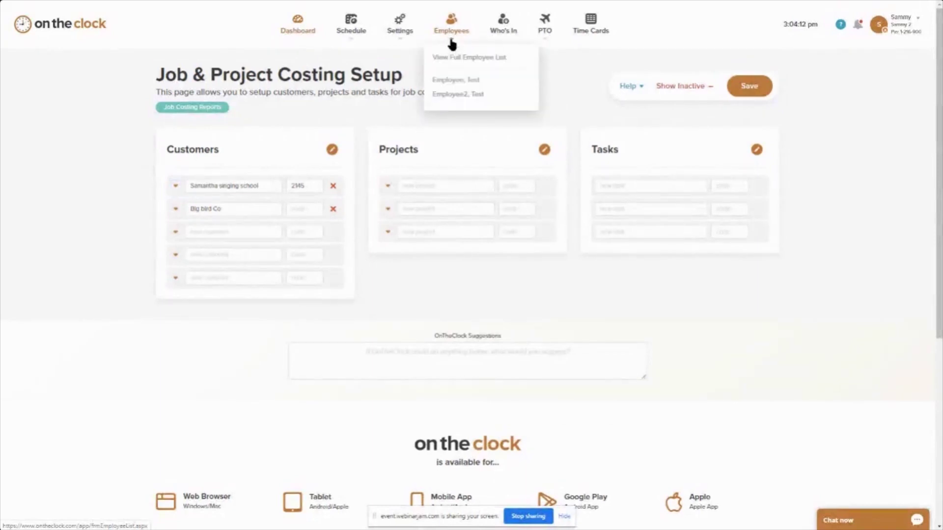
pyautogui.click(446, 80)
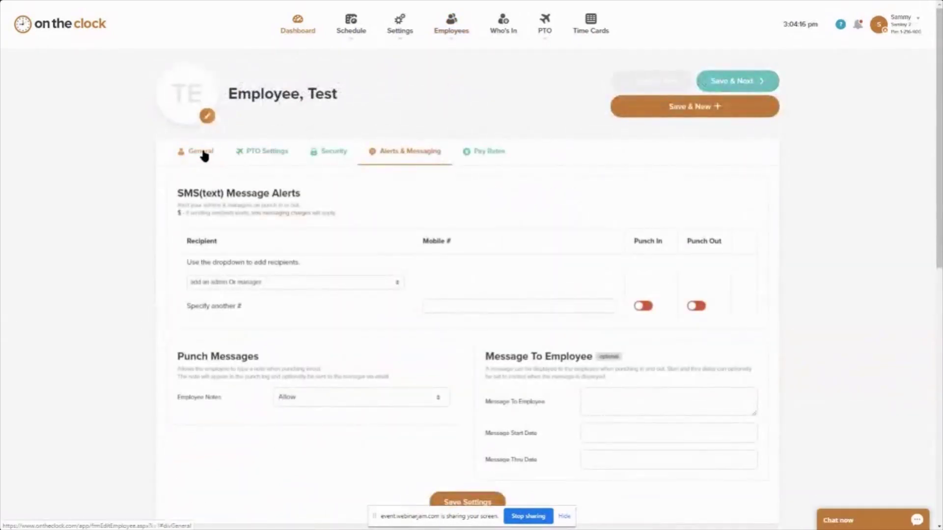
pyautogui.click(203, 155)
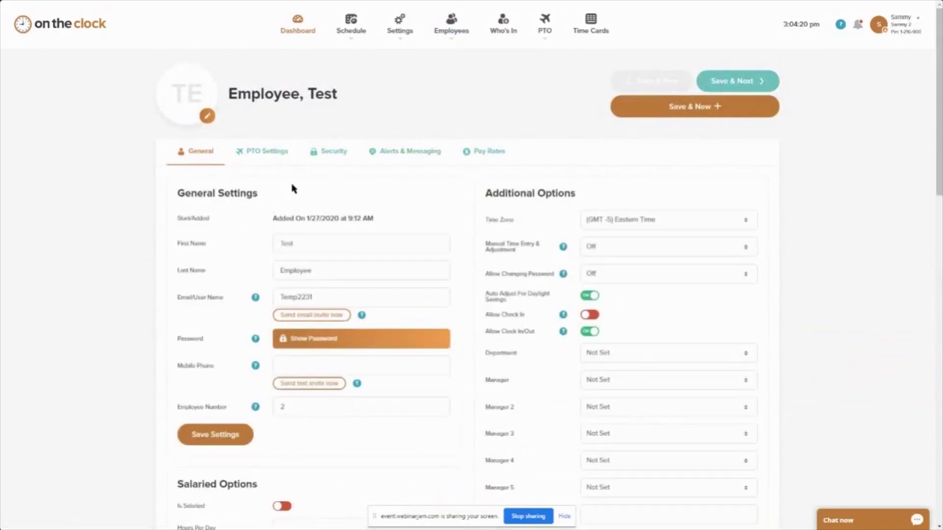
pyautogui.scroll(-3, 292, 186)
pyautogui.scroll(-7, 289, 181)
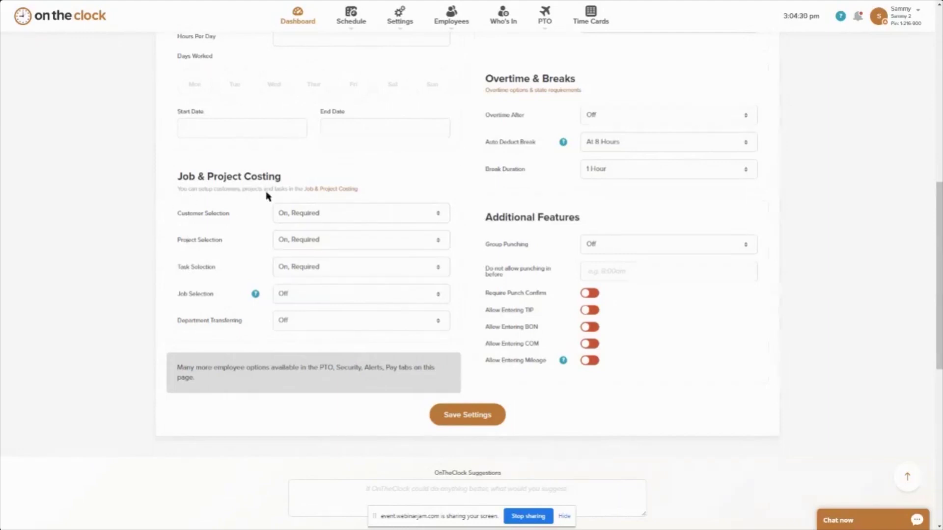
pyautogui.click(438, 215)
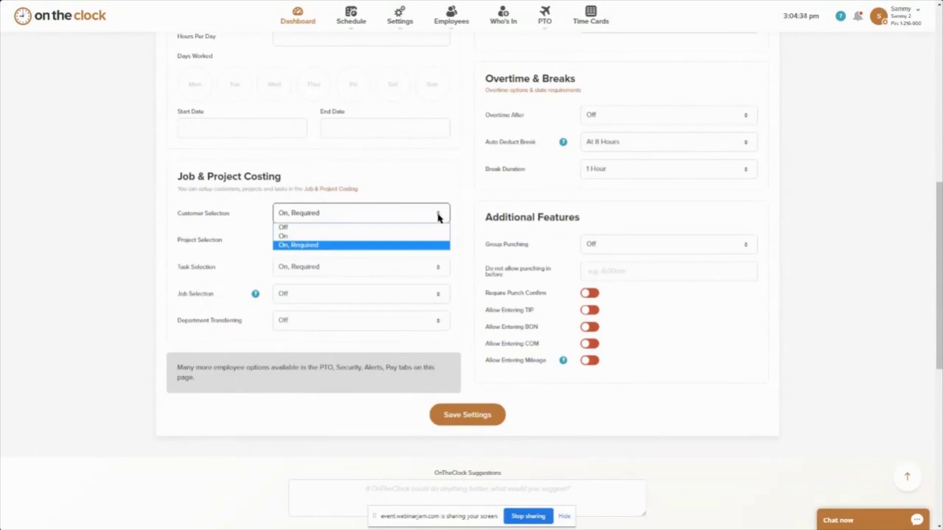
pyautogui.click(344, 245)
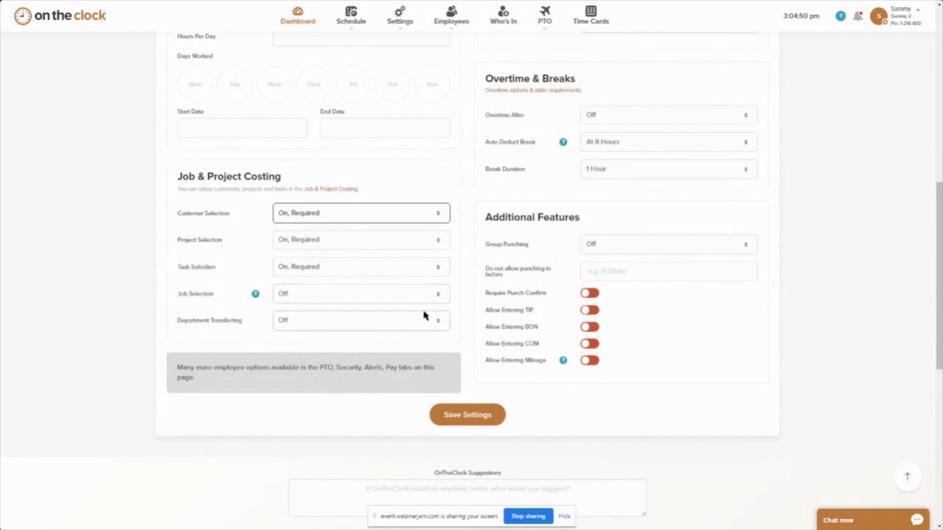
# Save the employee's settings and log in as the test employee
pyautogui.click(477, 414)
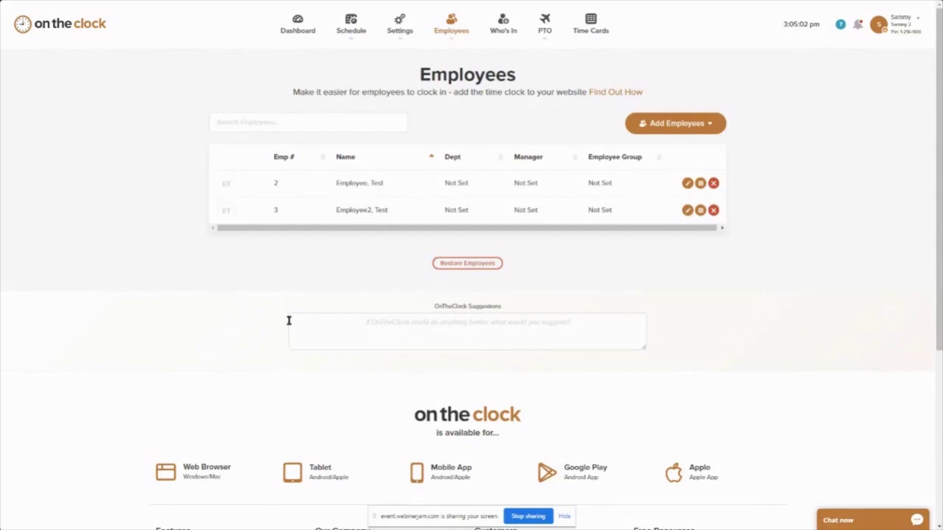
pyautogui.hotkey('ctrl', 'Tab')
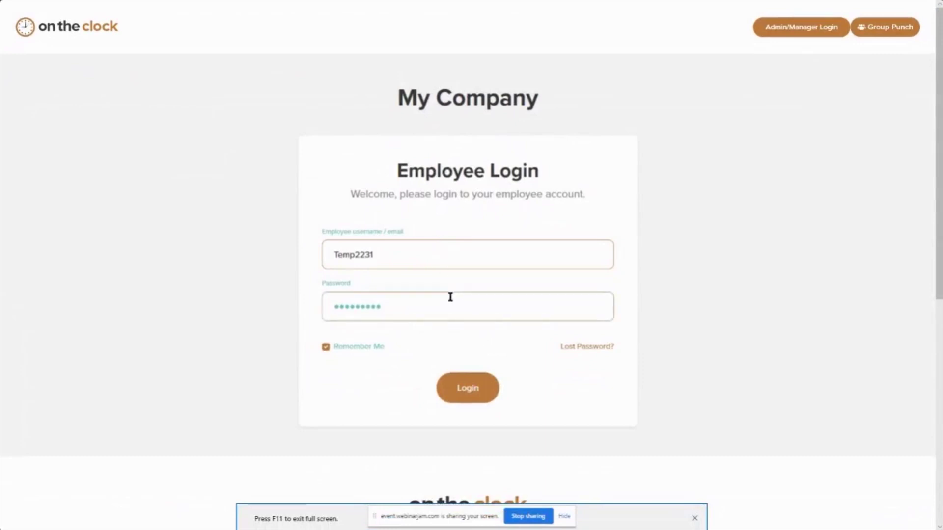
pyautogui.click(464, 390)
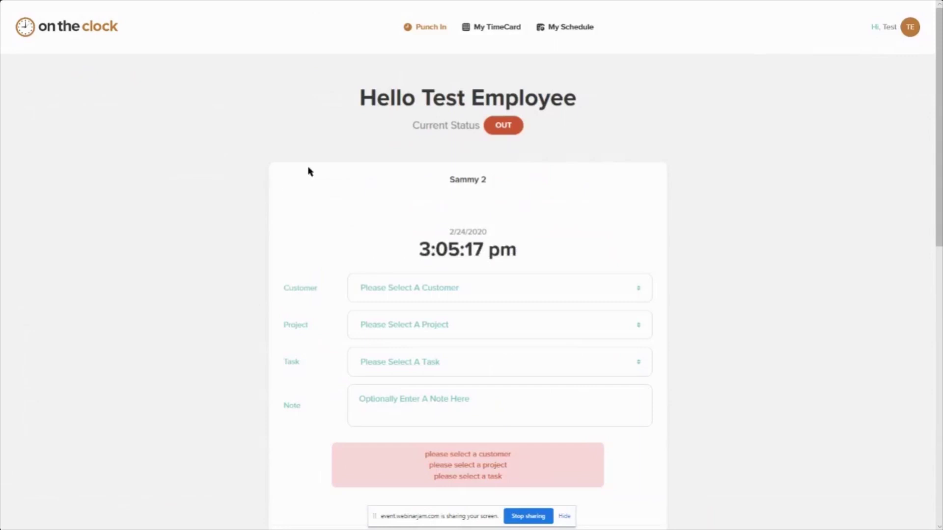
pyautogui.scroll(-2, 308, 171)
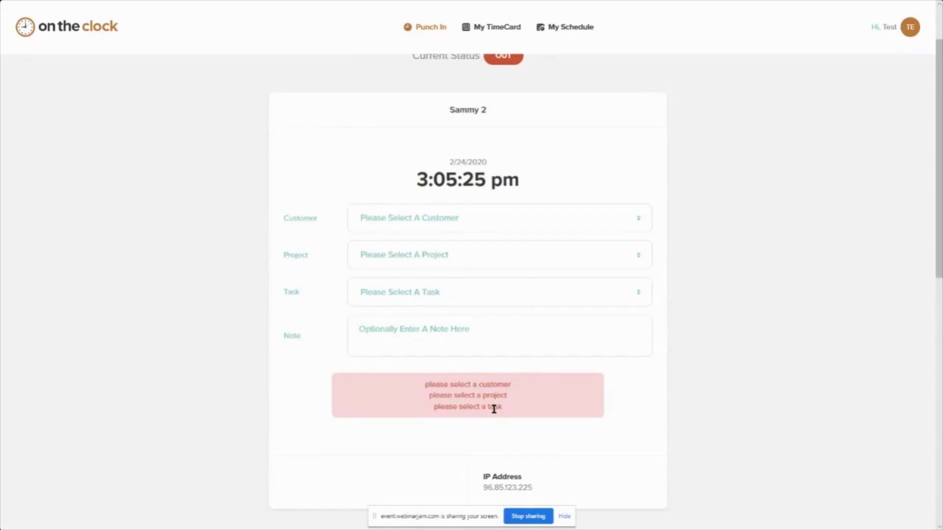
# Select Samantha singing school, Music compilation and song 2 on the punch-in form
pyautogui.click(450, 216)
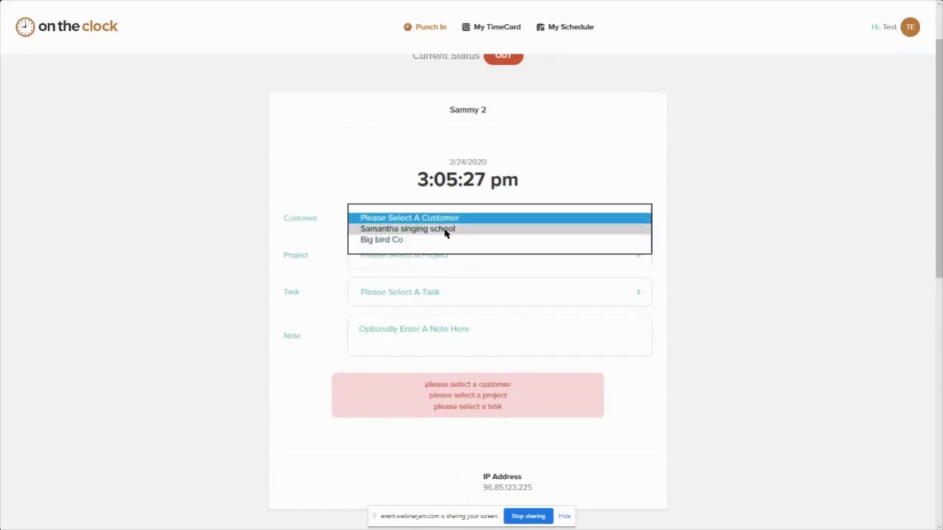
pyautogui.click(444, 229)
pyautogui.click(604, 264)
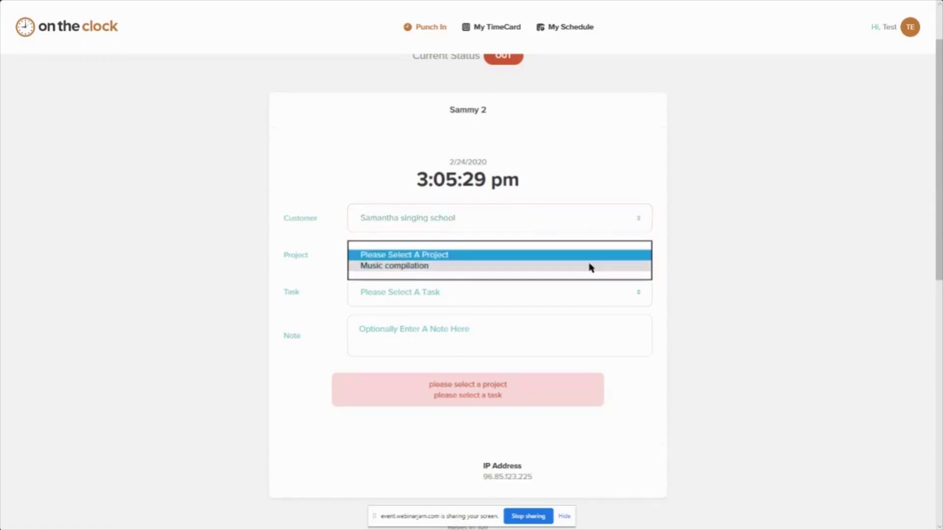
pyautogui.click(455, 268)
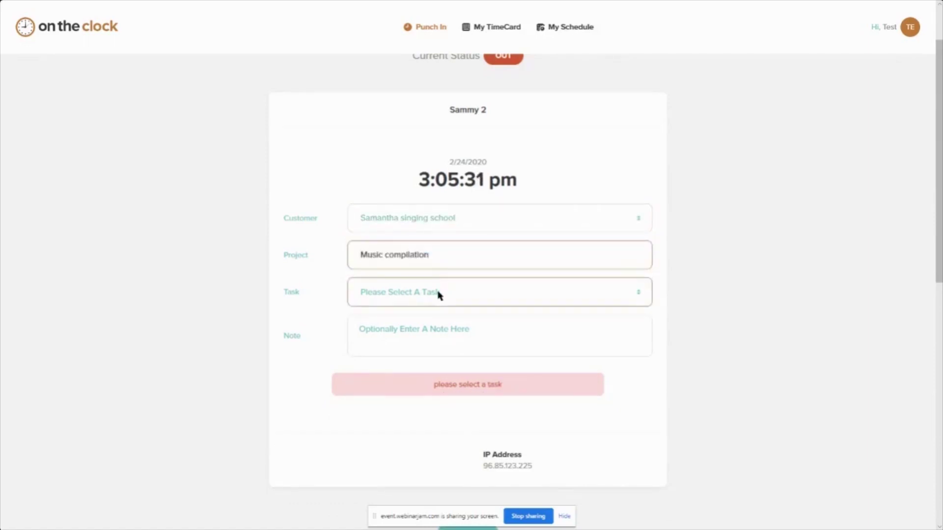
pyautogui.click(440, 294)
pyautogui.click(415, 315)
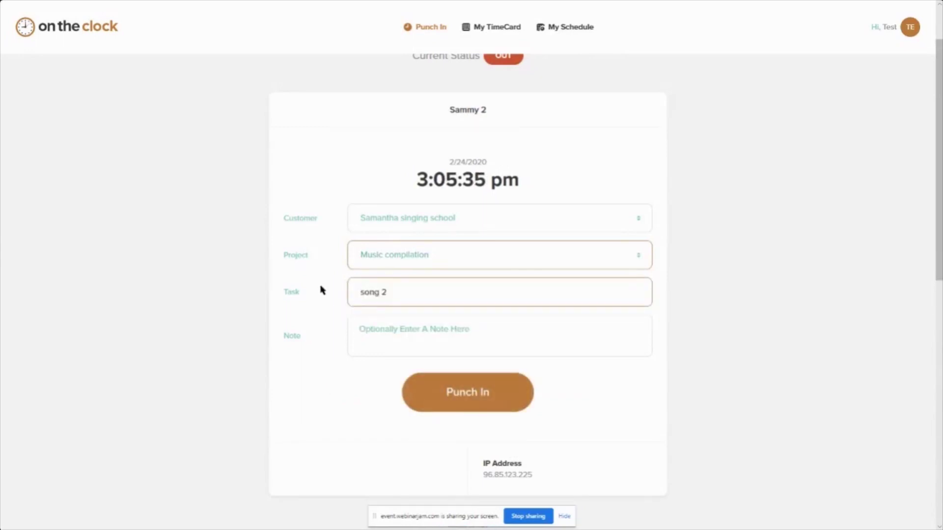
# Switch the selection to Big bird Co, bird photography and Blue Jay, then punch in
pyautogui.click(639, 226)
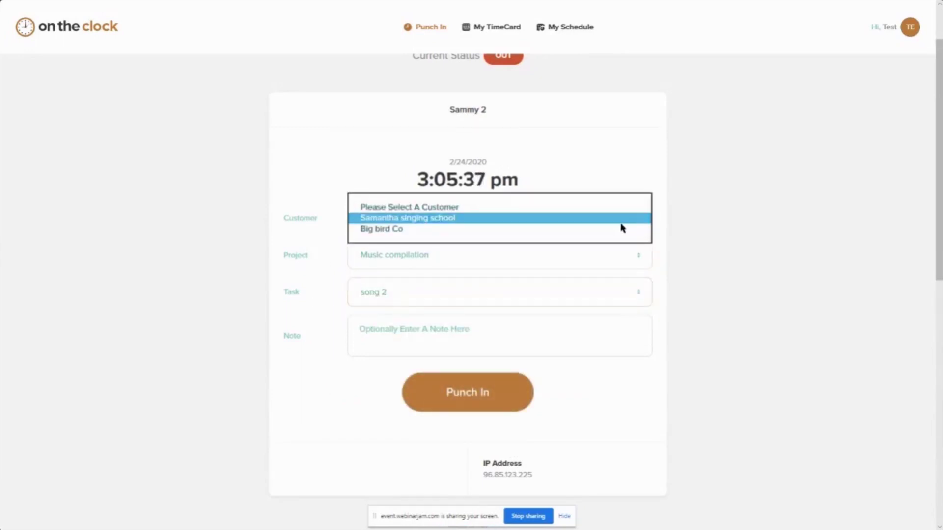
pyautogui.click(562, 236)
pyautogui.click(556, 253)
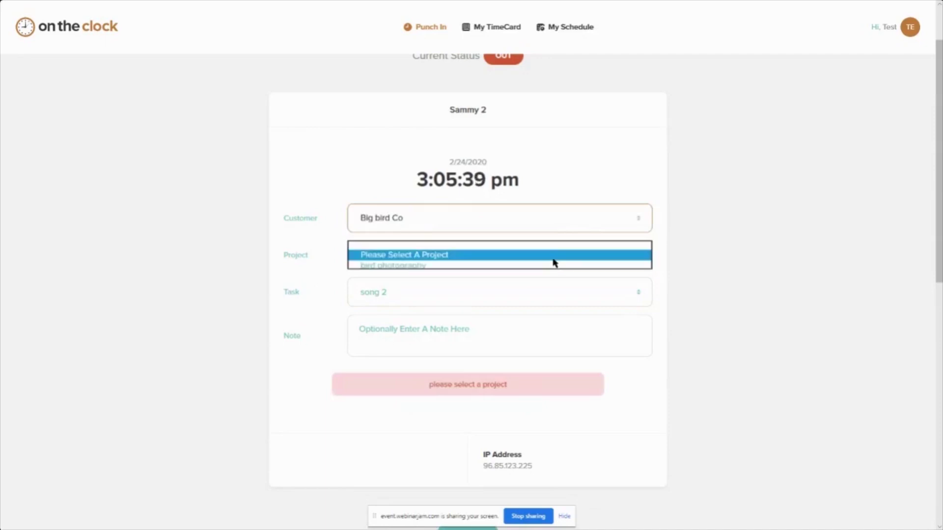
pyautogui.click(518, 269)
pyautogui.click(479, 290)
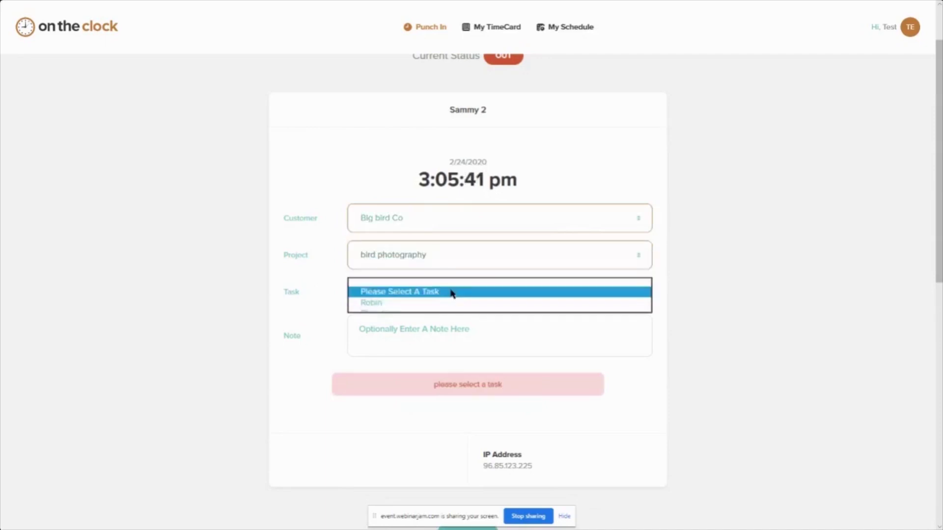
pyautogui.click(419, 317)
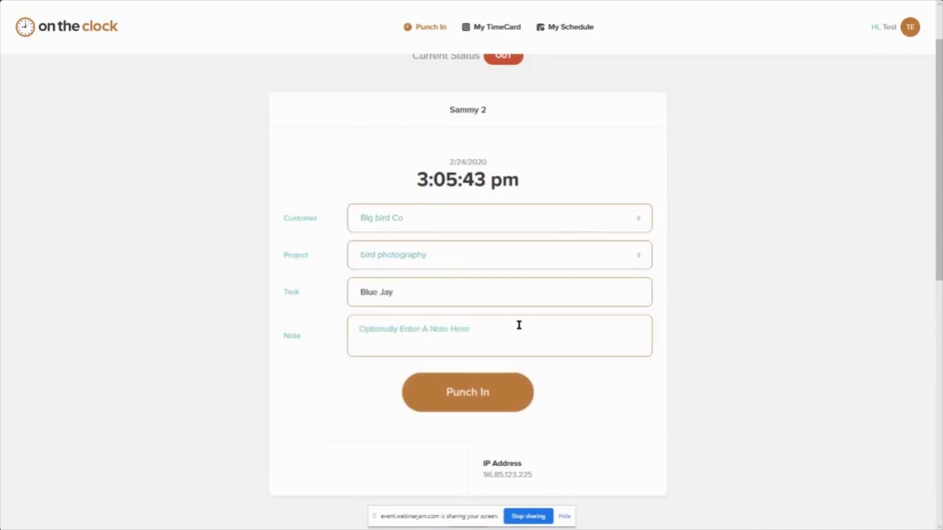
pyautogui.click(466, 405)
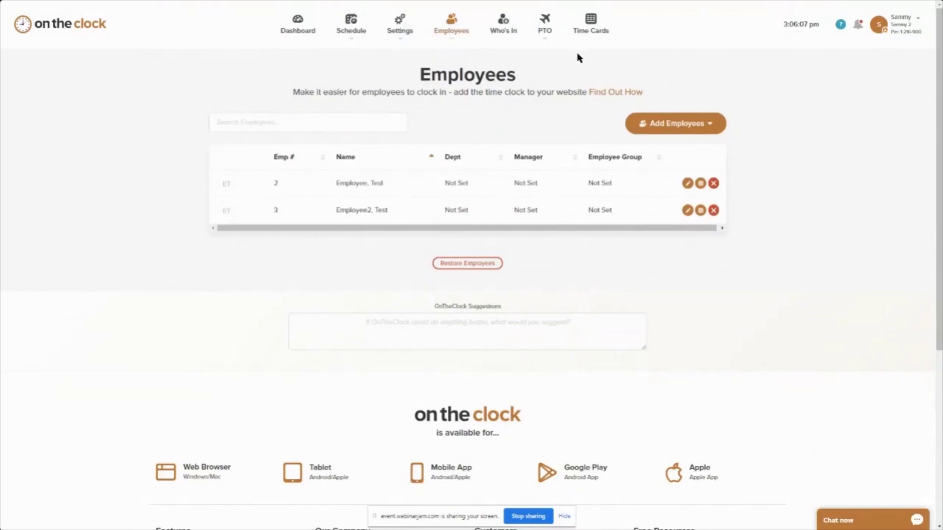
# From Time Cards, open the Job & Project Costing report via the extra export options
pyautogui.click(589, 32)
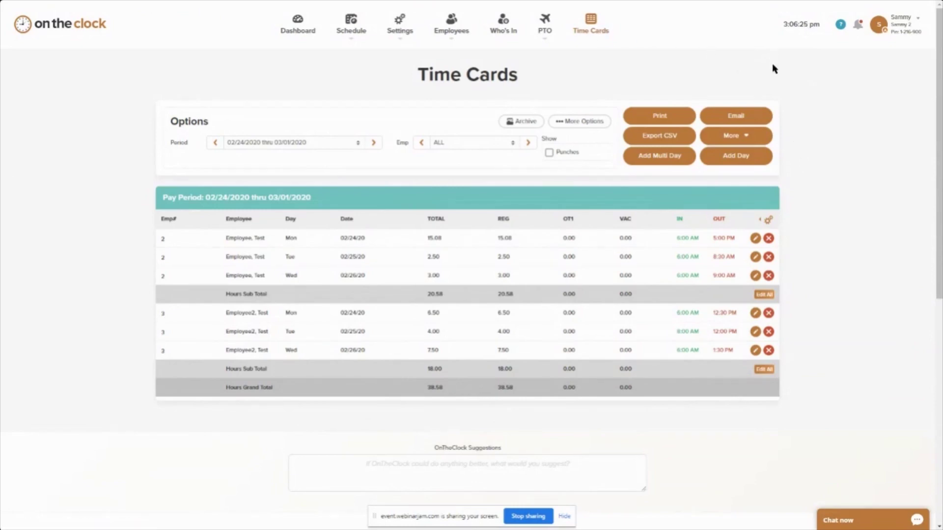
pyautogui.click(745, 140)
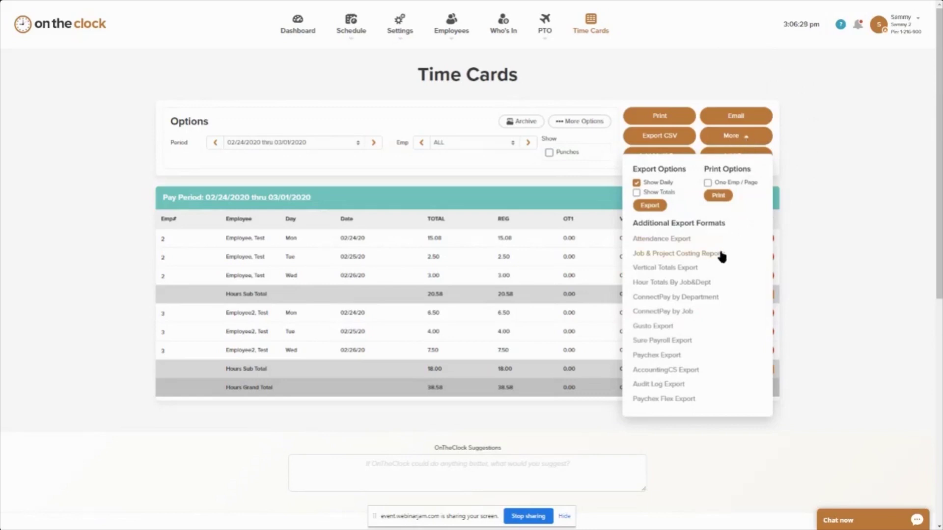
pyautogui.click(716, 256)
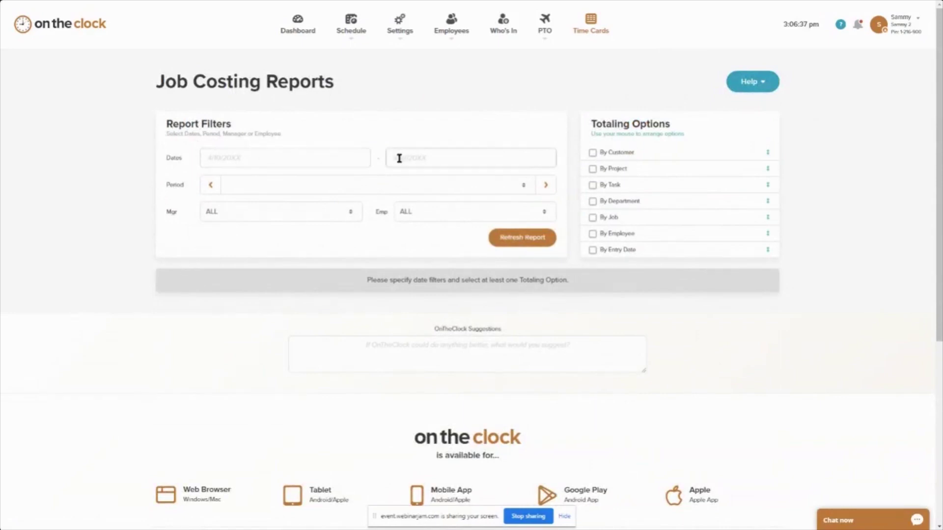
# Set the report period to 02/24/2020 thru 03/01/2020, leaving manager and employee filters at ALL
pyautogui.click(525, 187)
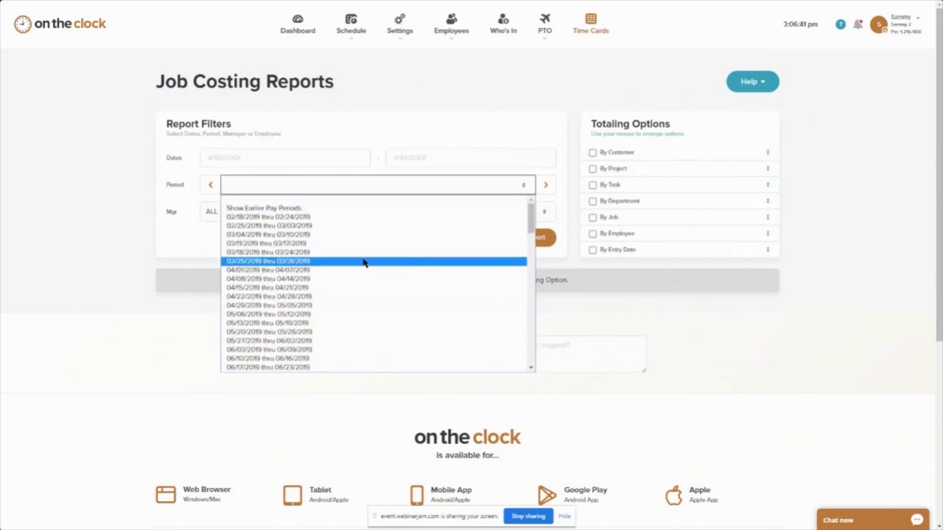
pyautogui.scroll(-6, 362, 267)
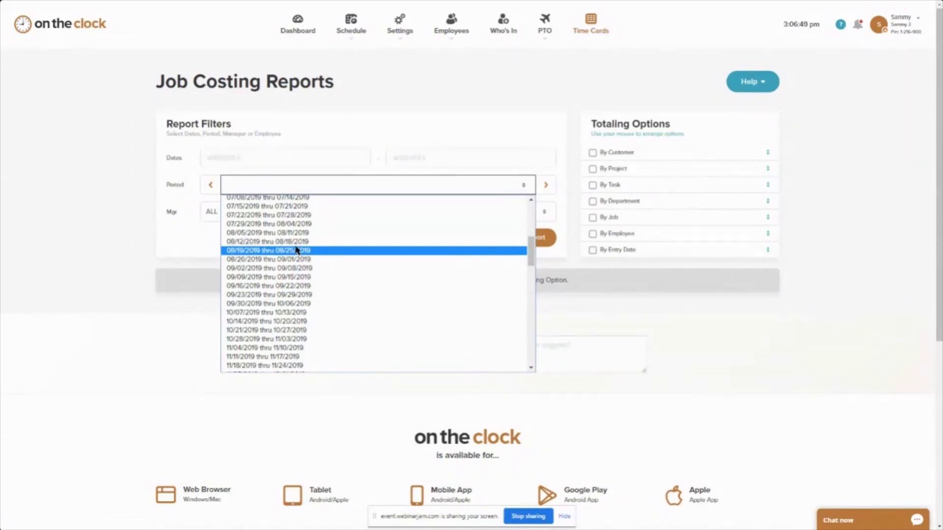
pyautogui.scroll(-4, 297, 253)
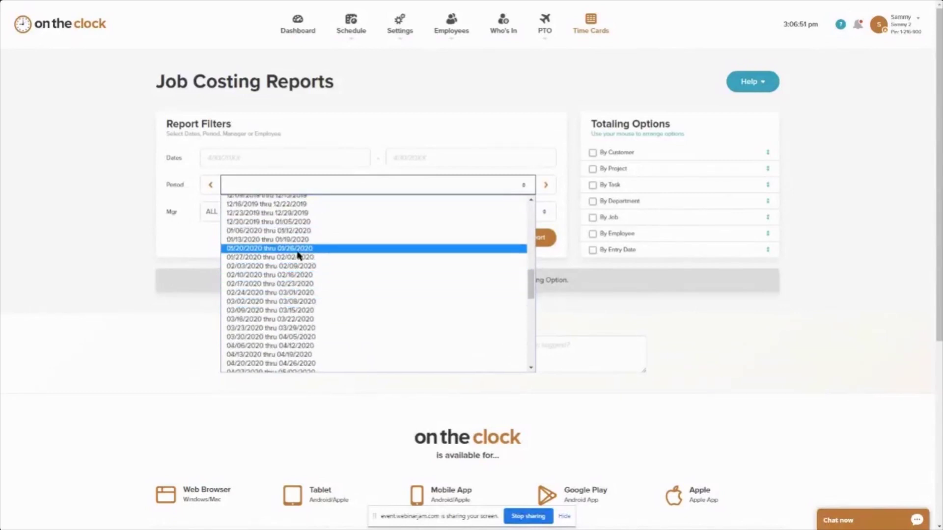
pyautogui.click(298, 293)
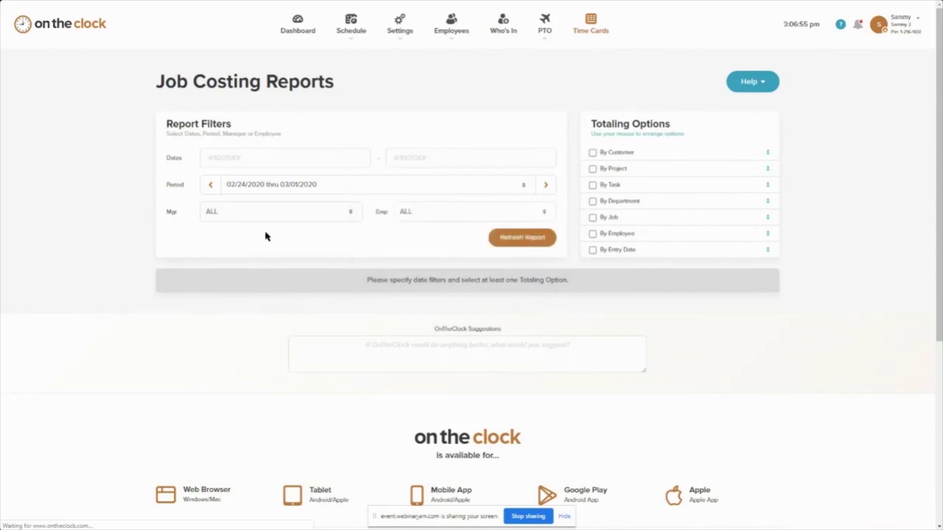
pyautogui.click(349, 212)
pyautogui.click(349, 212)
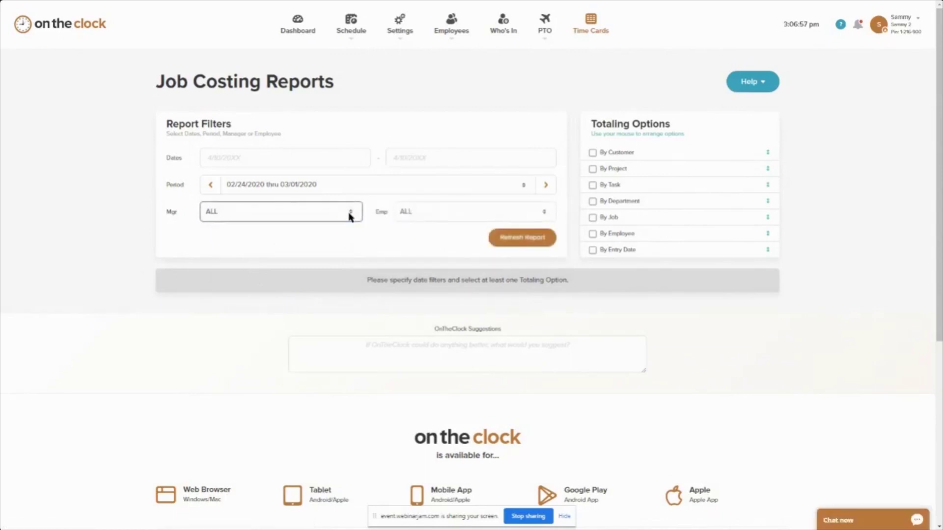
pyautogui.click(477, 219)
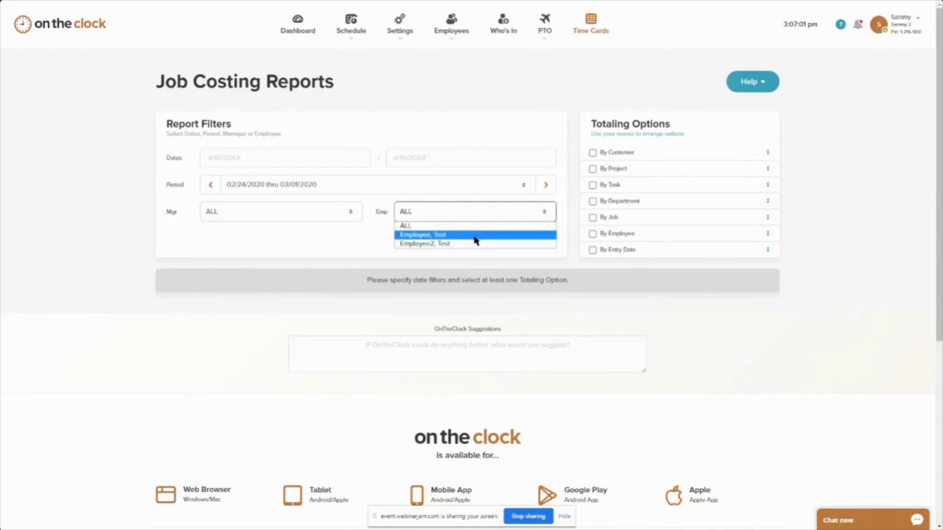
pyautogui.click(468, 225)
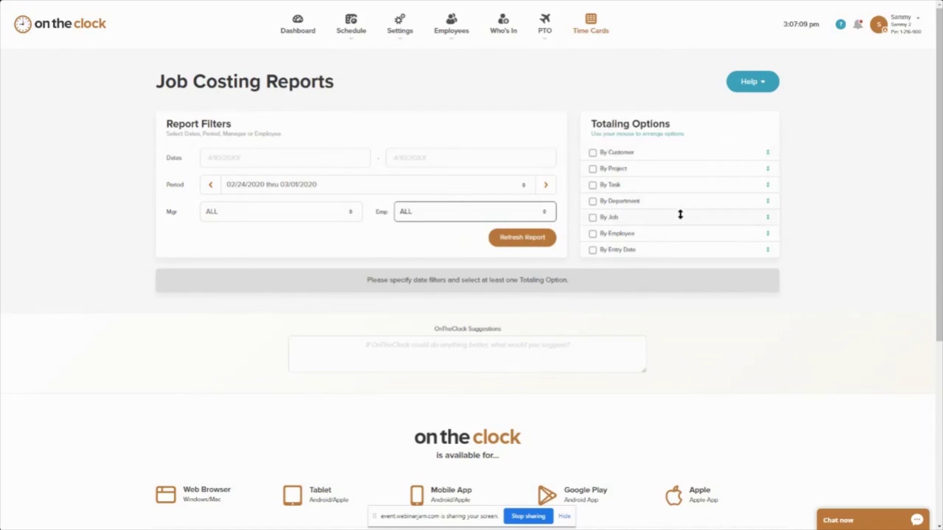
# Put entry date and employee first in totaling order and tick By Entry Date, Employee, Customer, Project, Task
pyautogui.moveTo(652, 250); pyautogui.dragTo(646, 146)
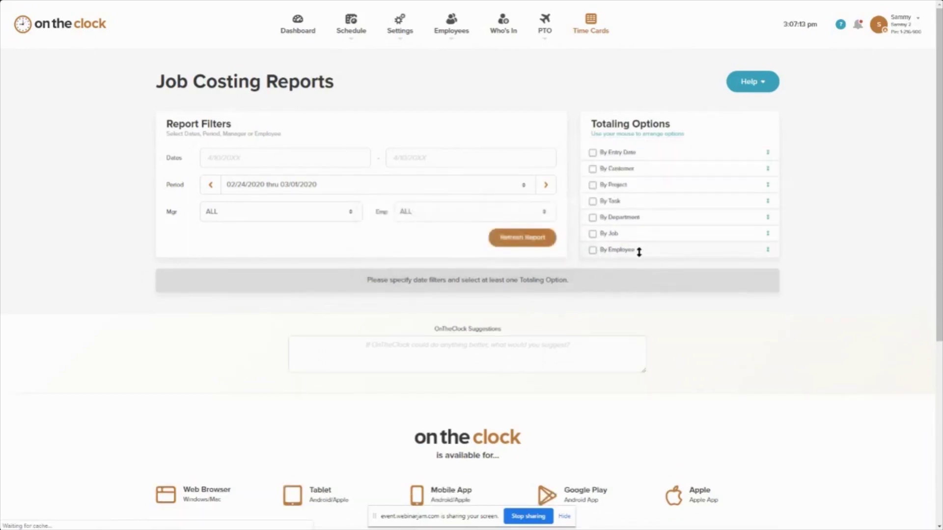
pyautogui.moveTo(640, 253); pyautogui.dragTo(630, 166)
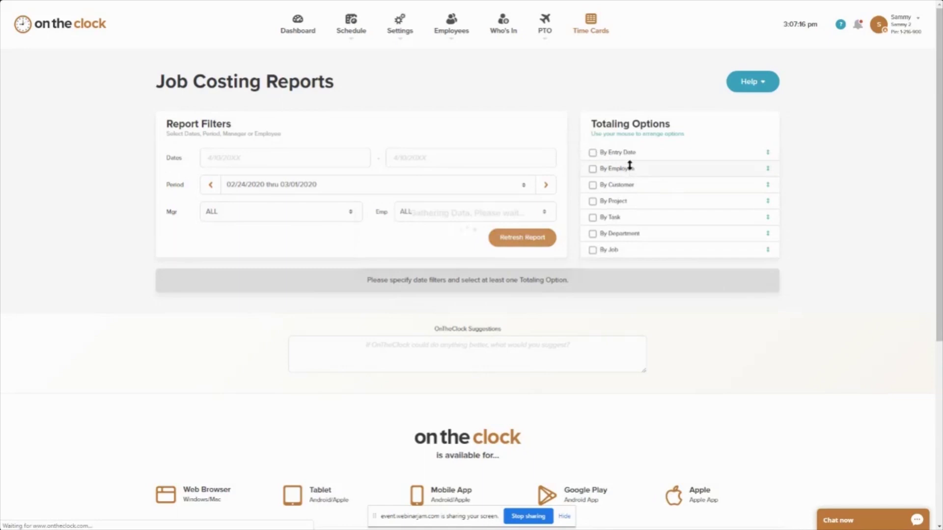
pyautogui.click(593, 154)
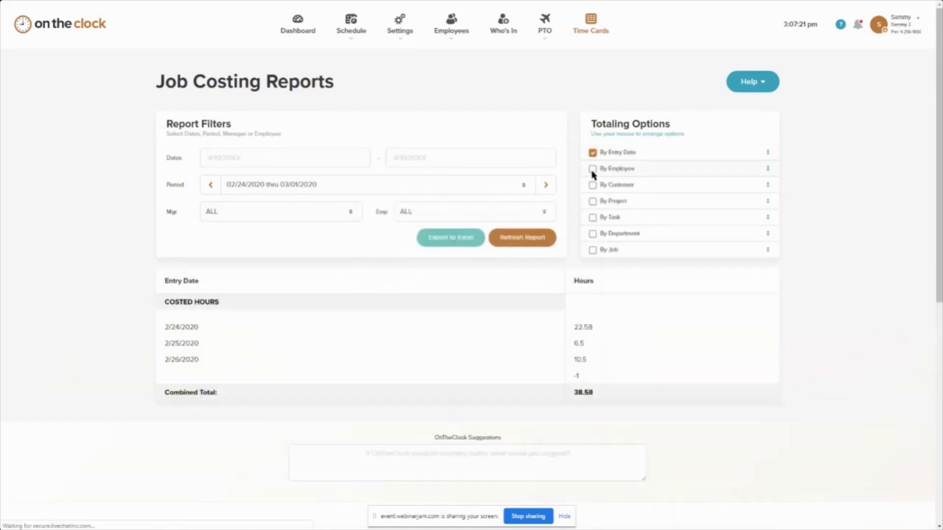
pyautogui.click(593, 170)
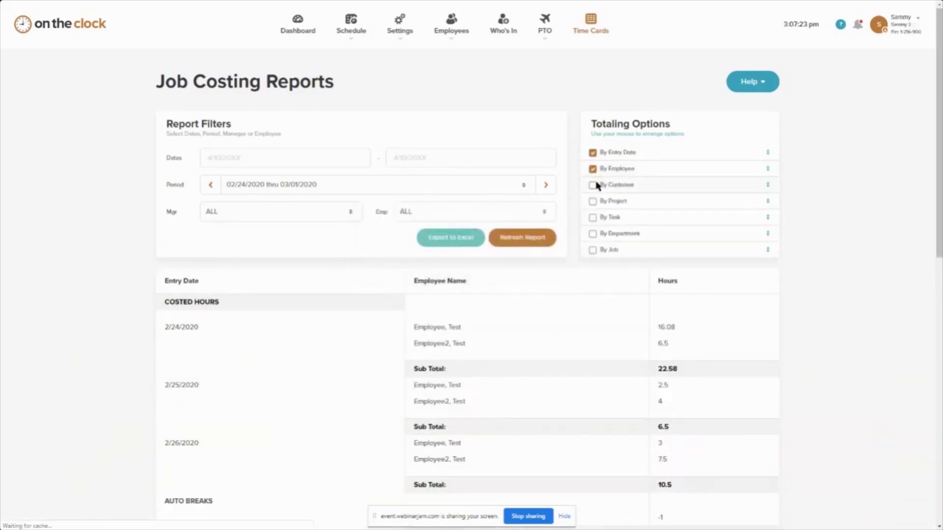
pyautogui.click(593, 185)
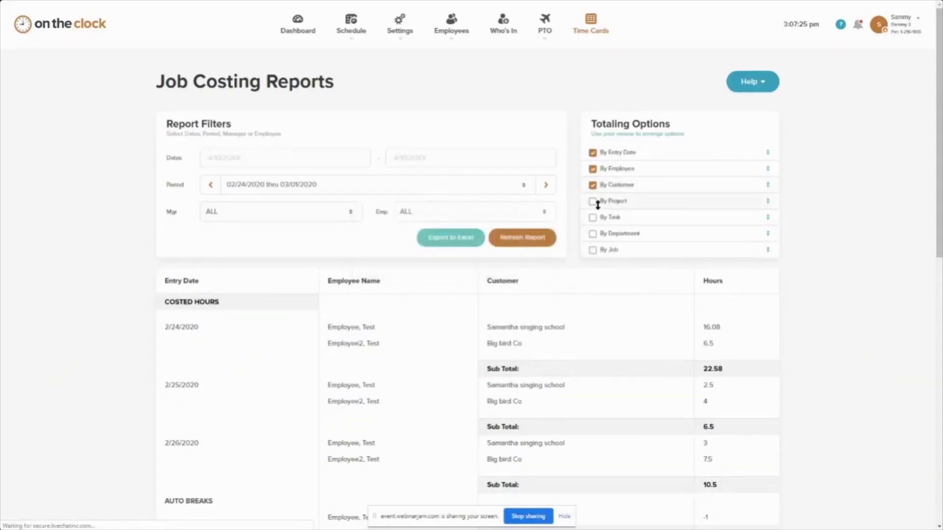
pyautogui.click(592, 203)
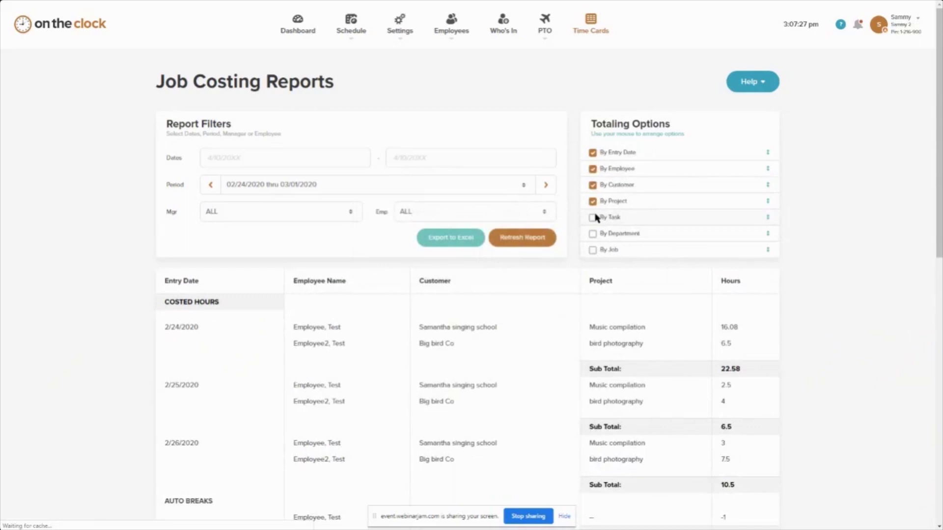
pyautogui.click(594, 217)
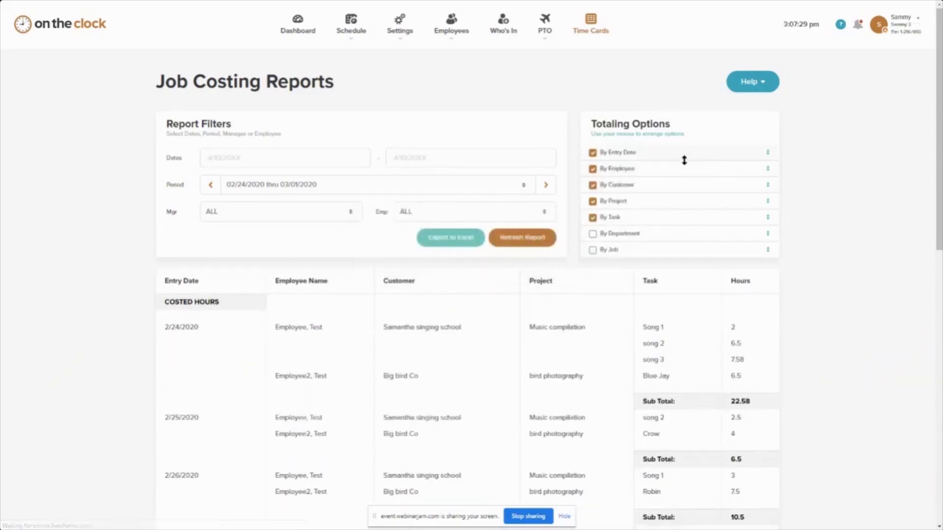
pyautogui.scroll(-1, 721, 180)
pyautogui.scroll(-3, 722, 179)
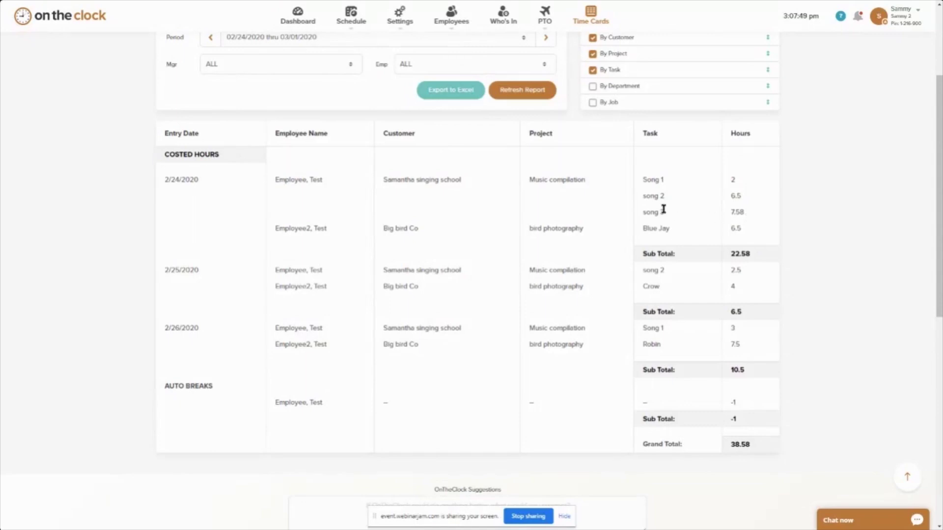
# Scroll down to check the 38.58 grand total, then export the report to Excel
pyautogui.scroll(-1, 548, 193)
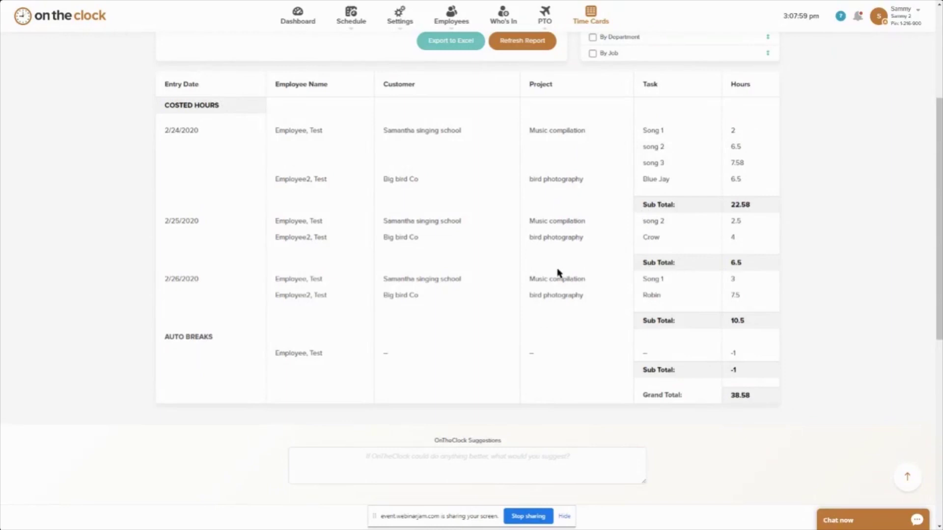
pyautogui.scroll(-1, 385, 284)
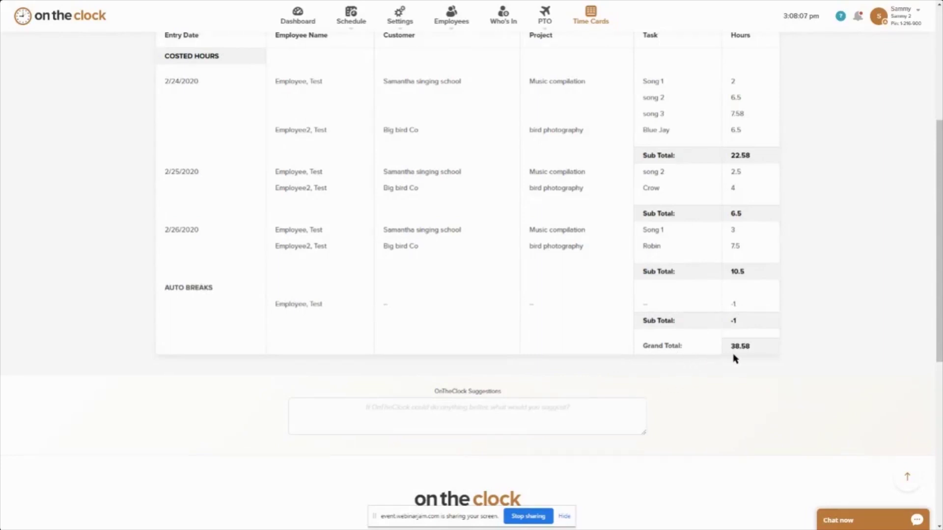
pyautogui.moveTo(730, 347); pyautogui.dragTo(755, 351)
pyautogui.click(753, 363)
pyautogui.scroll(4, 518, 354)
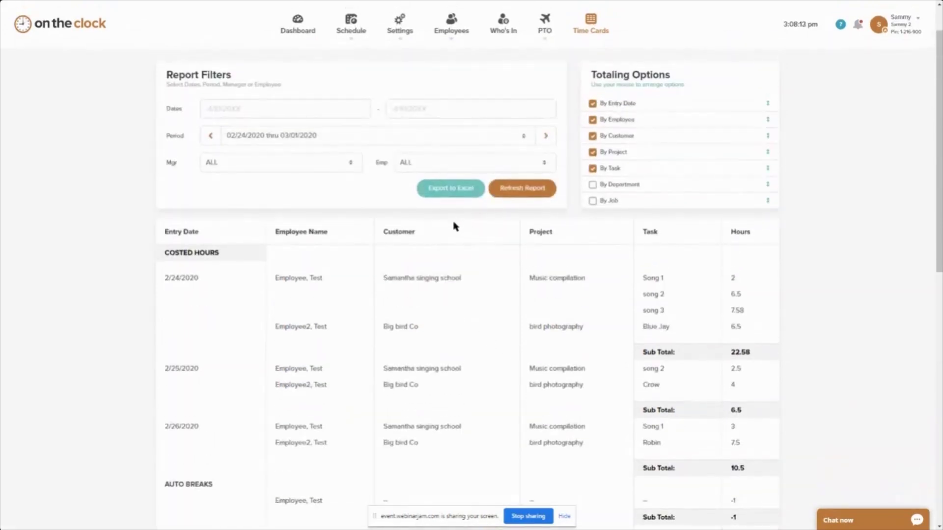
pyautogui.click(450, 193)
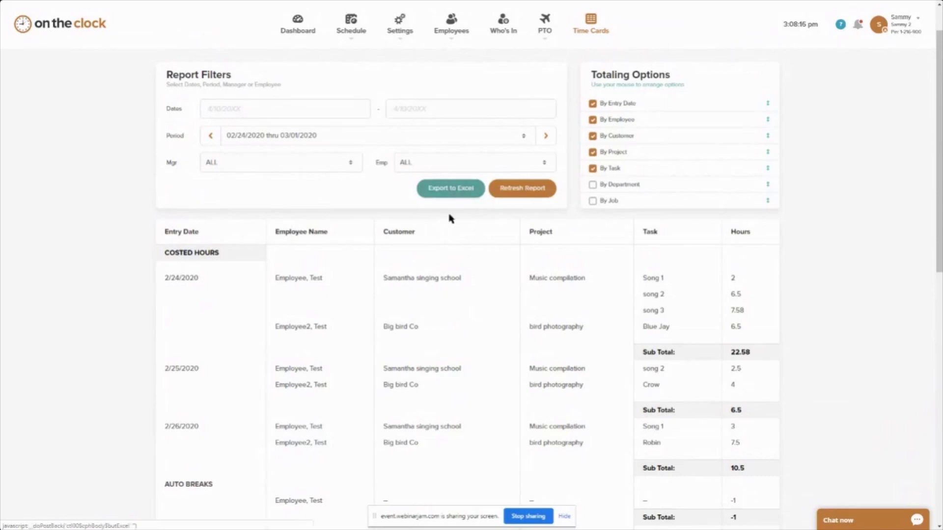
# Open the downloaded export in Excel and scroll down through its subtotals to the 38.58 total
pyautogui.click(58, 521)
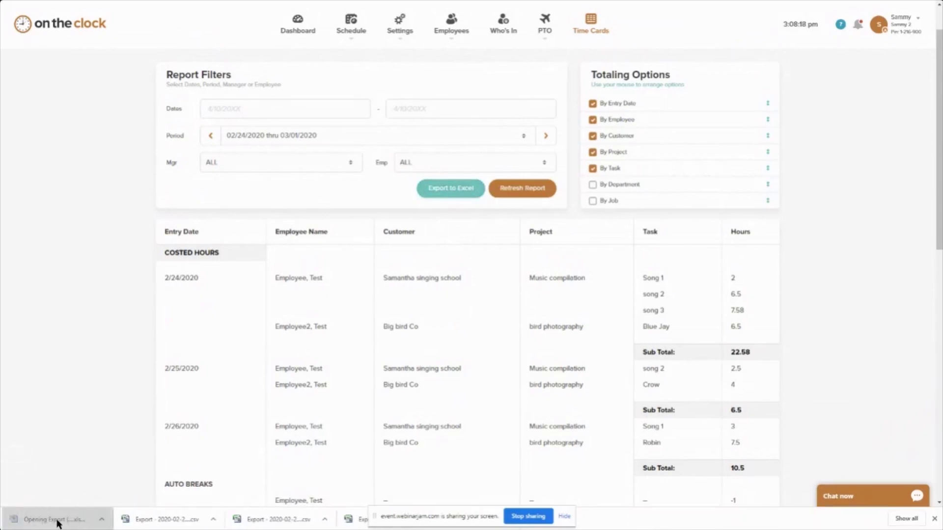
pyautogui.moveTo(433, 195); pyautogui.dragTo(784, 60)
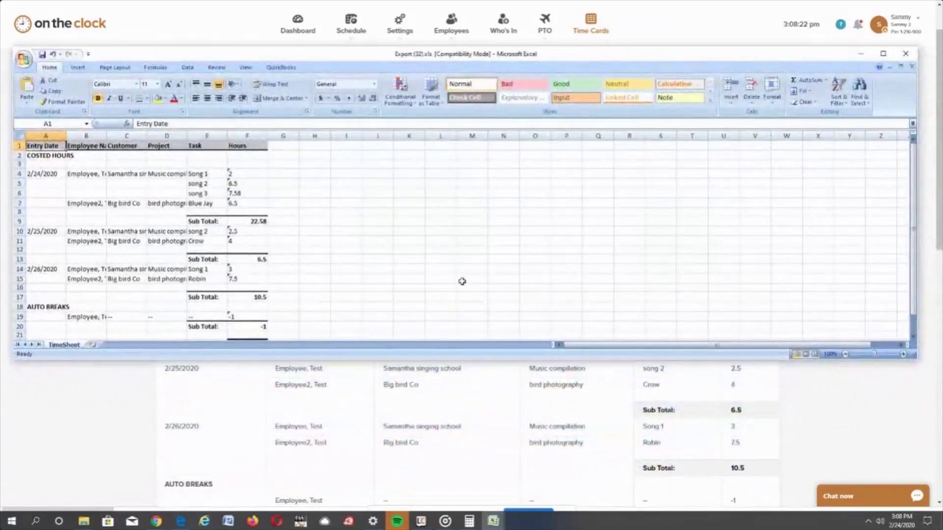
pyautogui.scroll(-2, 305, 219)
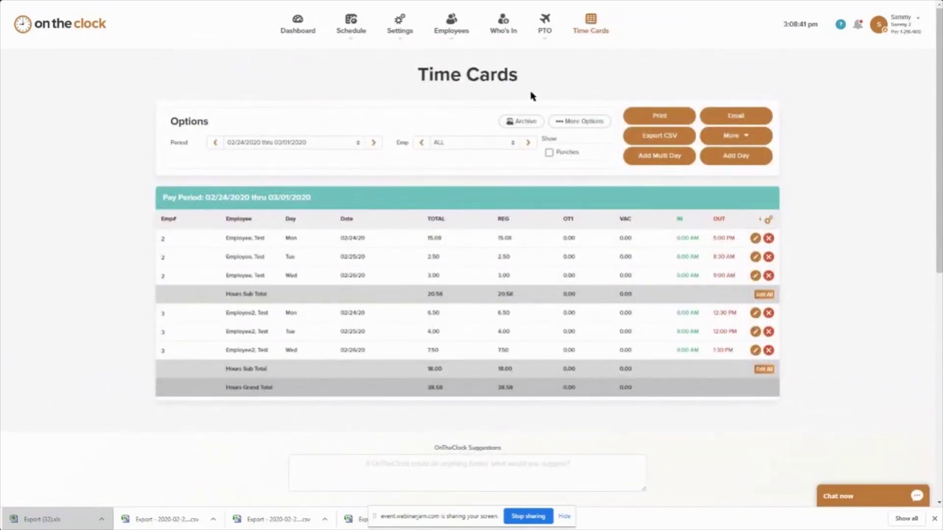
# With Show Inactive on, re-activate Music compilation under Samantha singing school and save the setup
pyautogui.moveTo(399, 39)
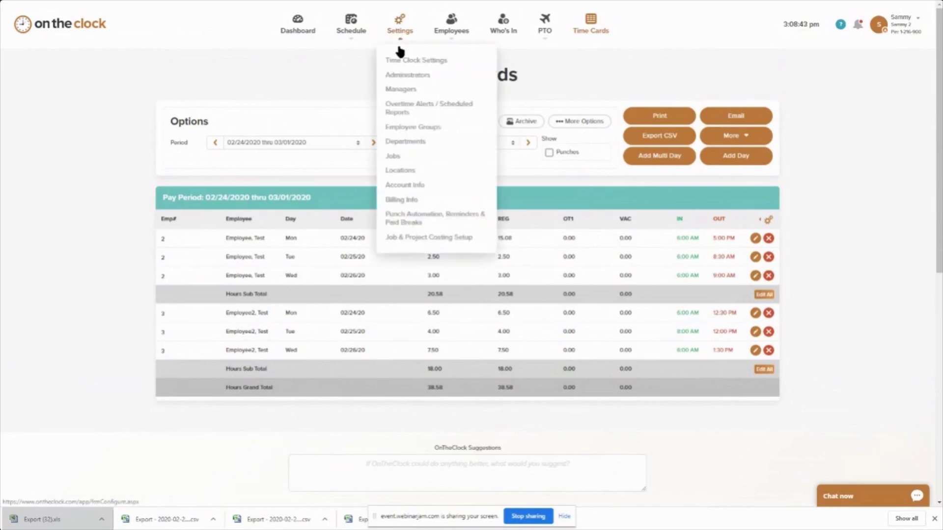
pyautogui.click(407, 240)
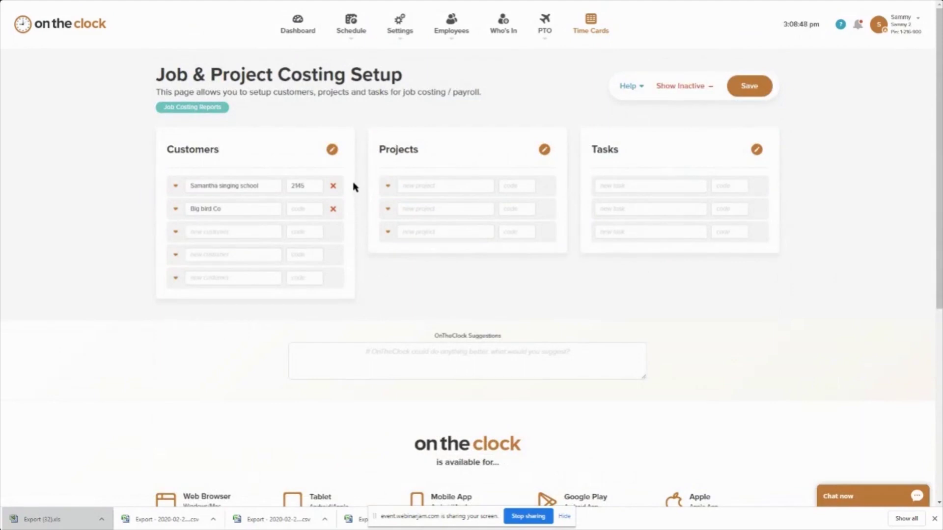
pyautogui.click(175, 185)
pyautogui.click(329, 233)
pyautogui.click(176, 186)
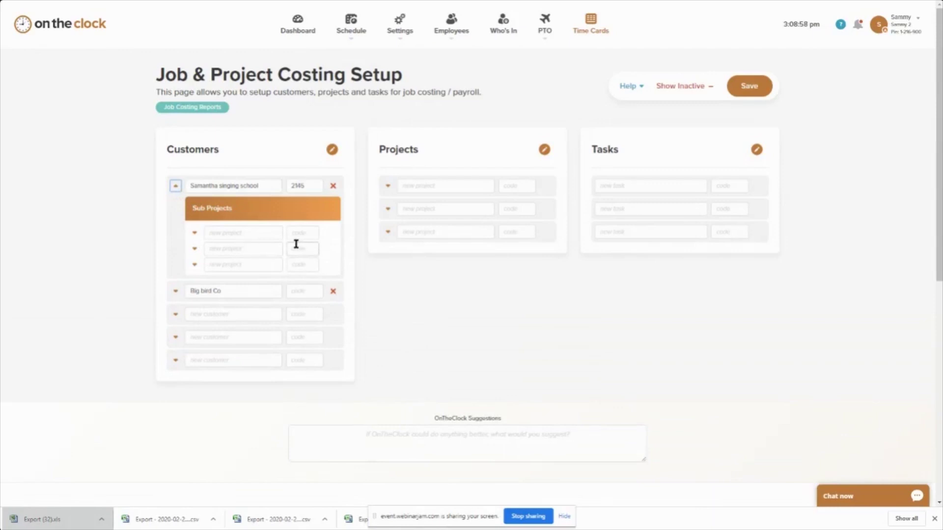
pyautogui.click(175, 186)
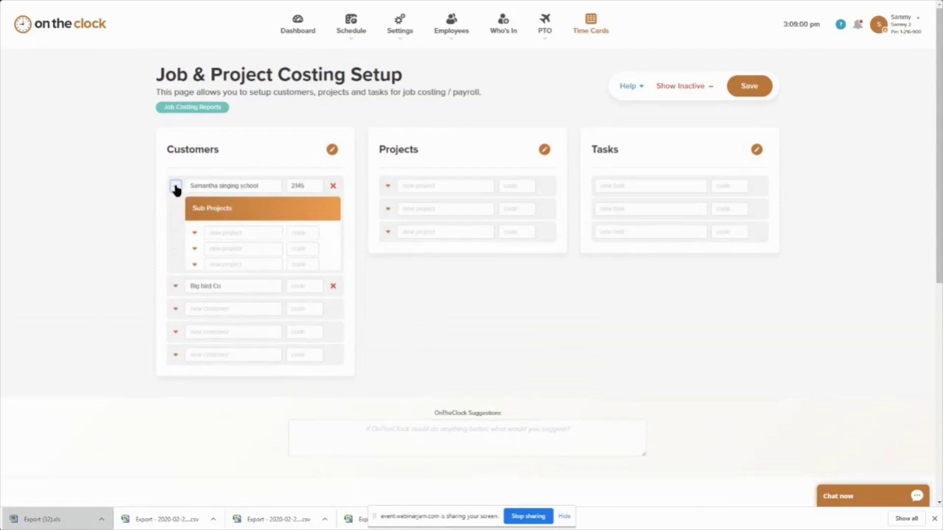
pyautogui.click(679, 91)
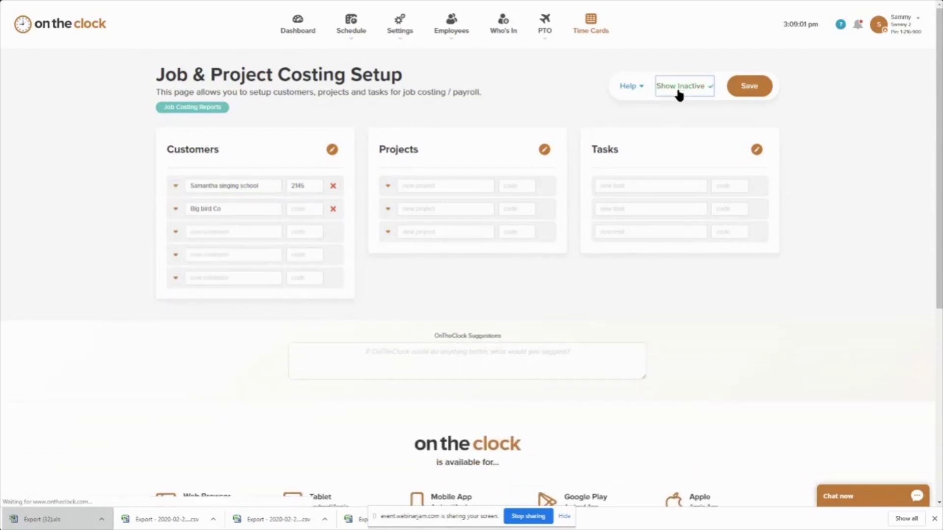
pyautogui.click(178, 187)
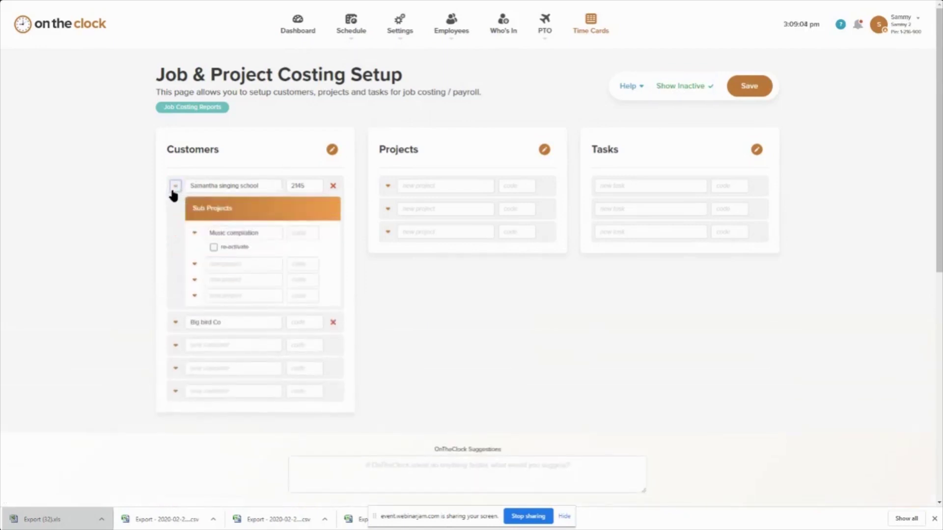
pyautogui.click(214, 246)
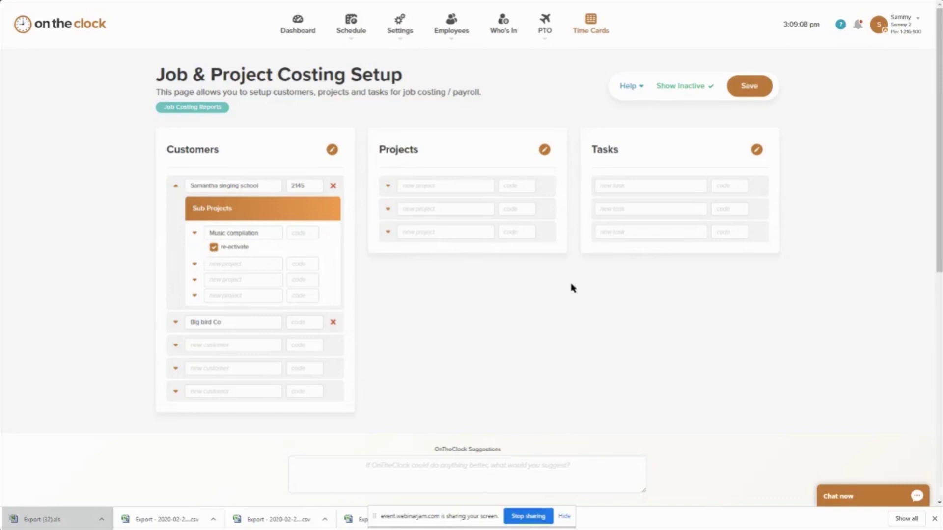
pyautogui.click(753, 93)
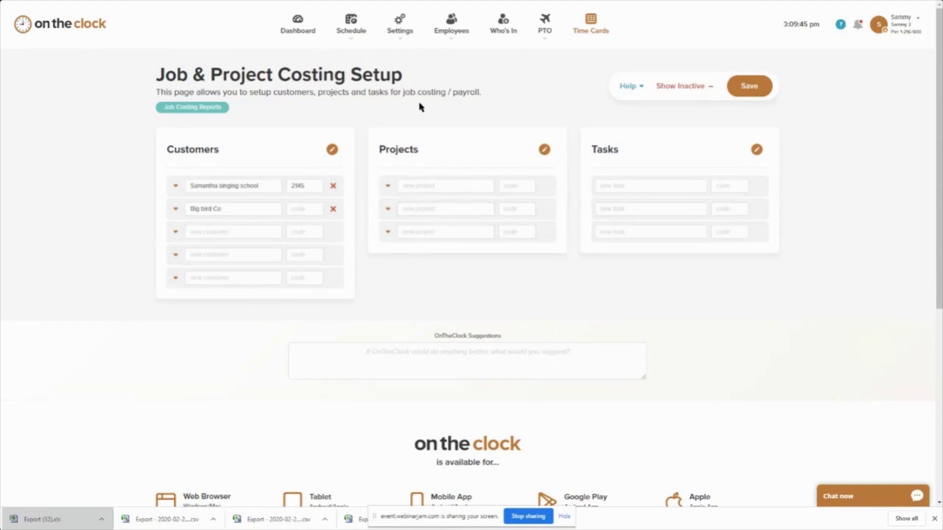
# Set the test employee's Mobile Rule to Record GPS, Disable Punch If Not At GPS Punch Location
pyautogui.moveTo(399, 31)
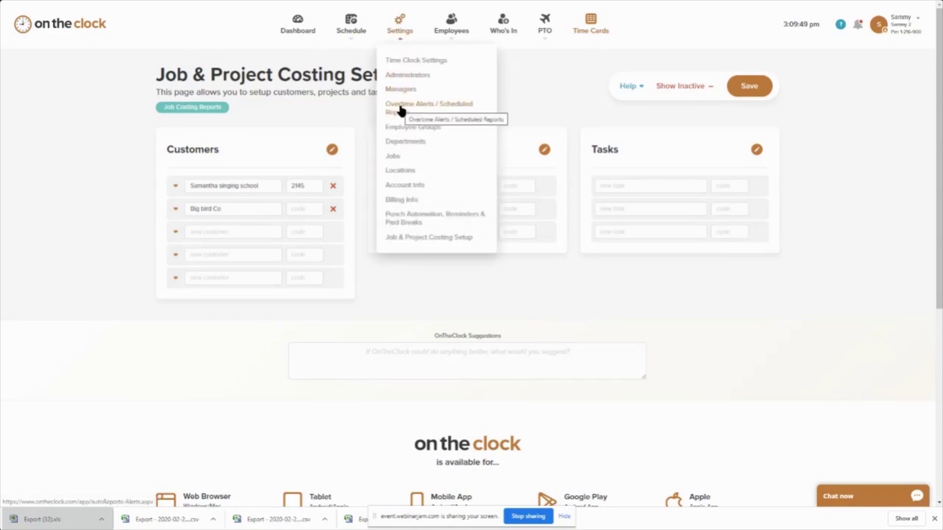
pyautogui.click(403, 184)
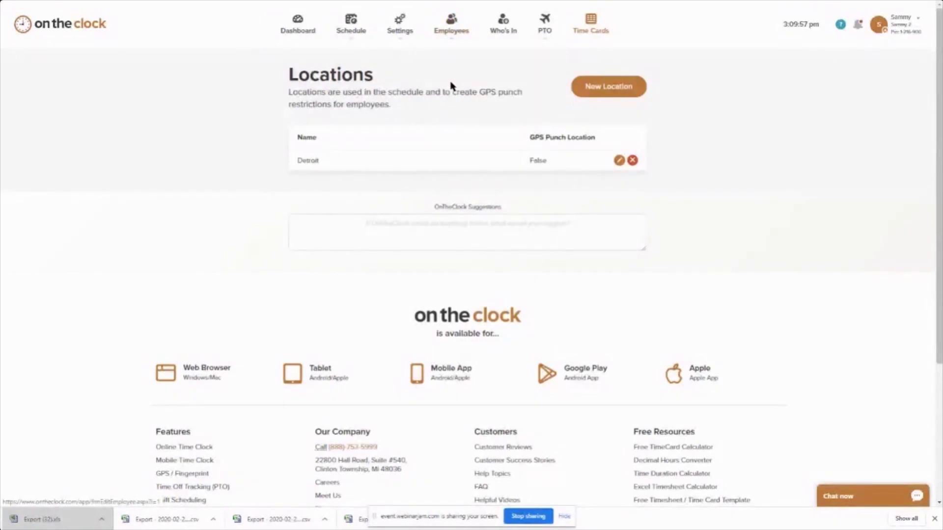
pyautogui.click(327, 151)
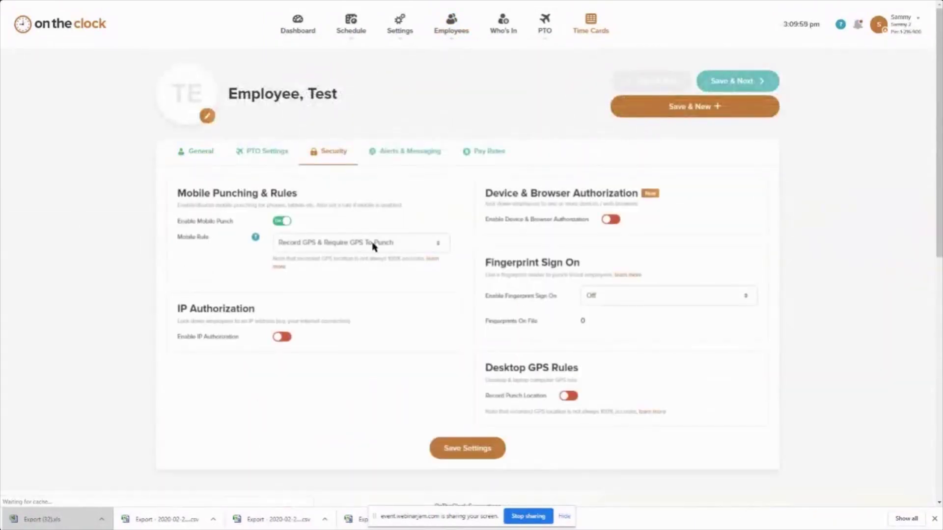
pyautogui.click(410, 243)
pyautogui.click(388, 301)
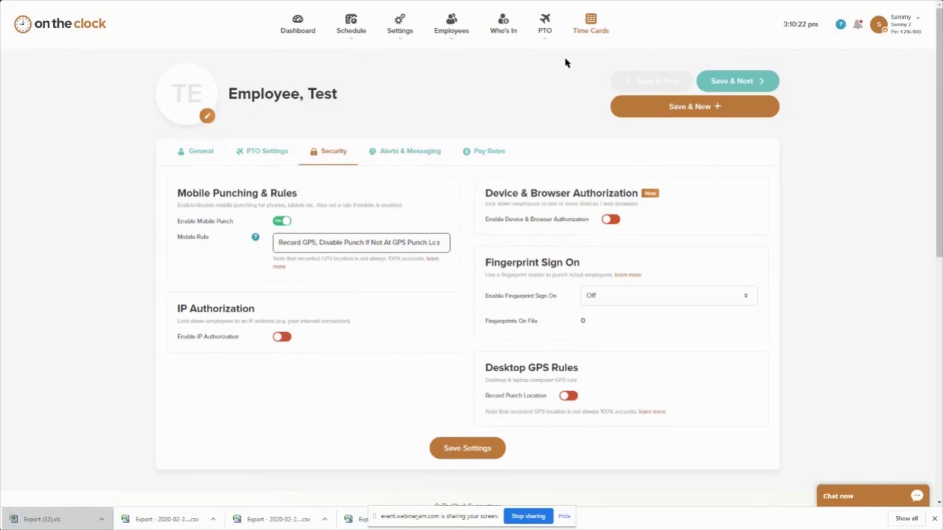
# Open Job & Project Costing Setup and deactivate Big bird Co and Samantha singing school
pyautogui.moveTo(401, 41)
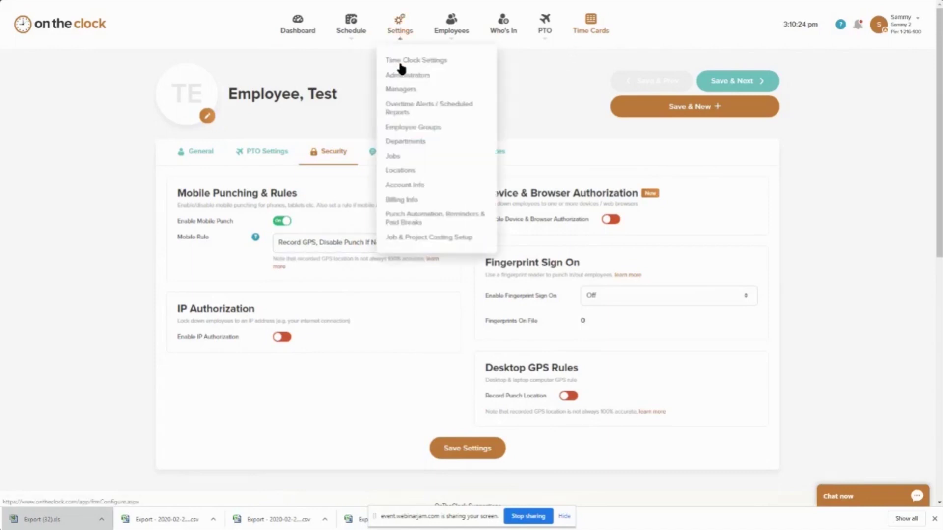
pyautogui.click(422, 238)
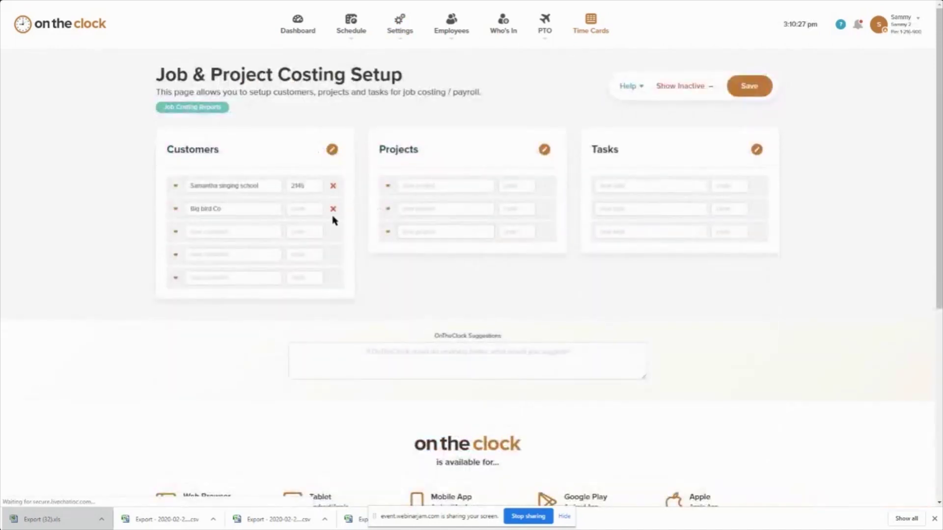
pyautogui.click(334, 210)
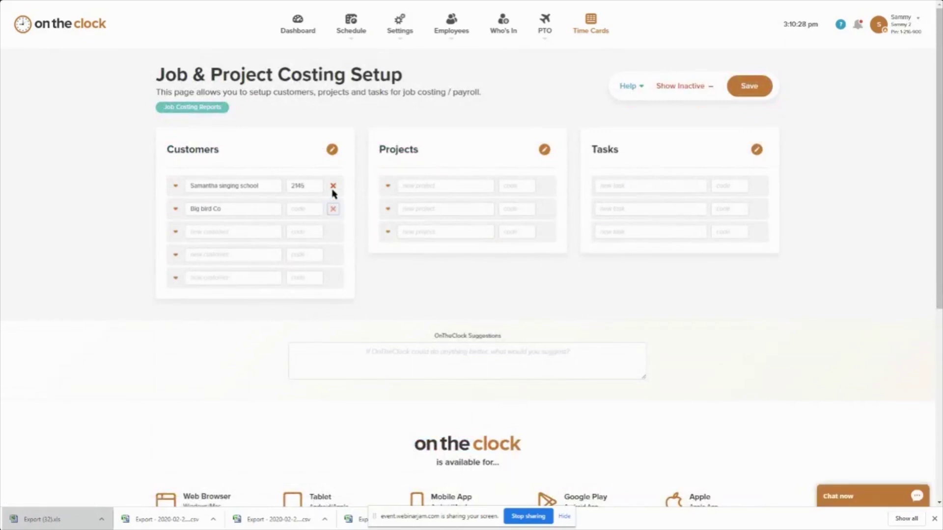
pyautogui.click(333, 190)
# Show inactive customers and mark Big bird Co and Samantha singing school for re-activation
pyautogui.click(687, 91)
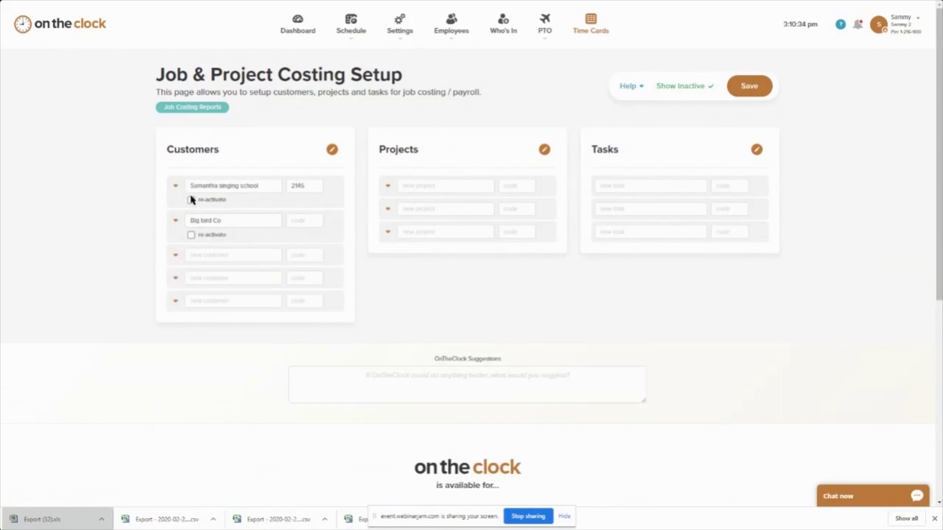
pyautogui.click(191, 236)
pyautogui.click(191, 199)
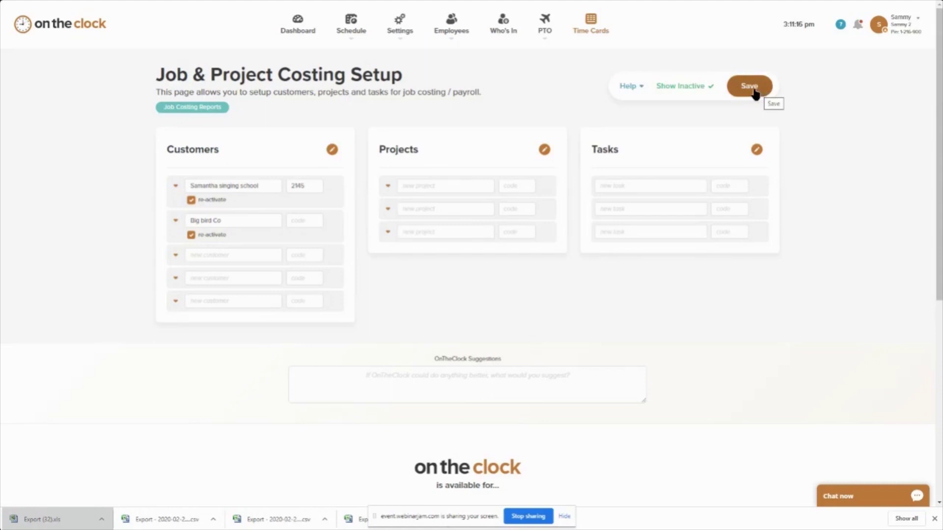
# Clear both customers' re-activate ticks, then add and save a new project named House 2
pyautogui.click(191, 200)
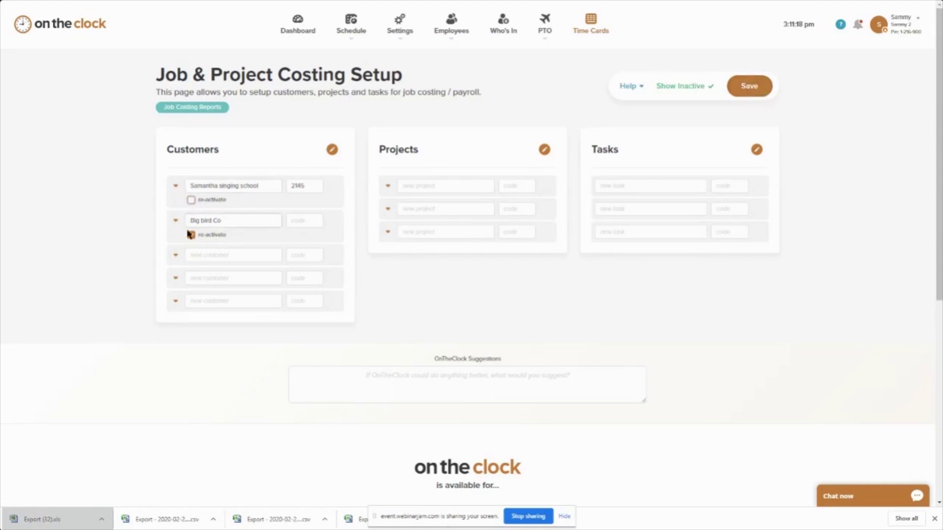
pyautogui.click(191, 234)
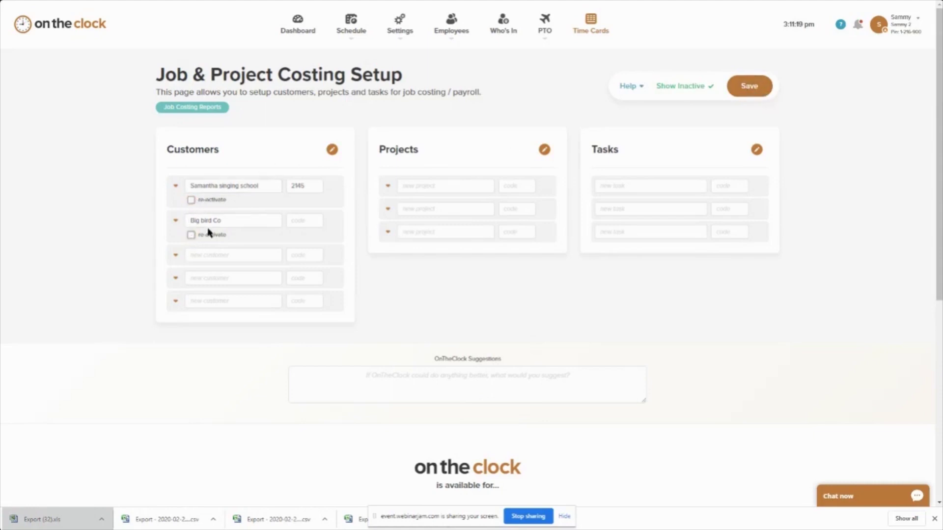
pyautogui.click(409, 186)
pyautogui.click(420, 208)
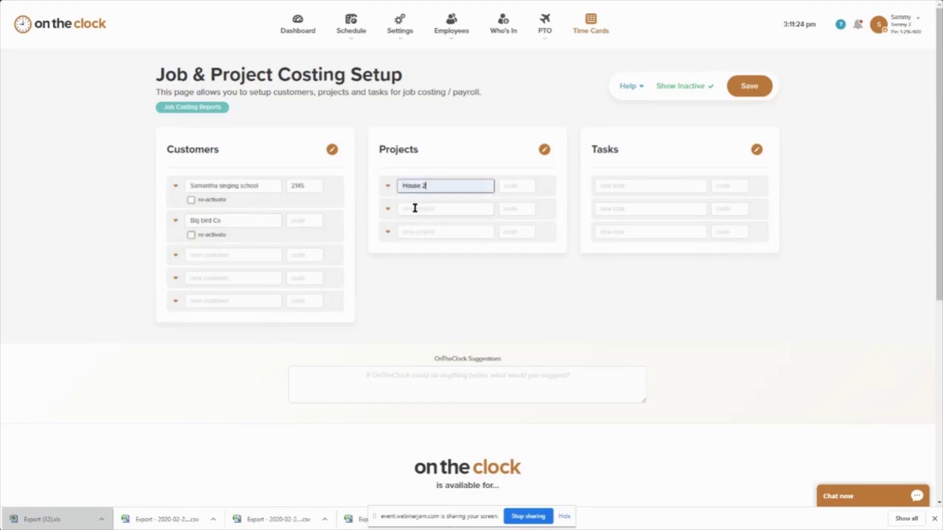
pyautogui.click(428, 267)
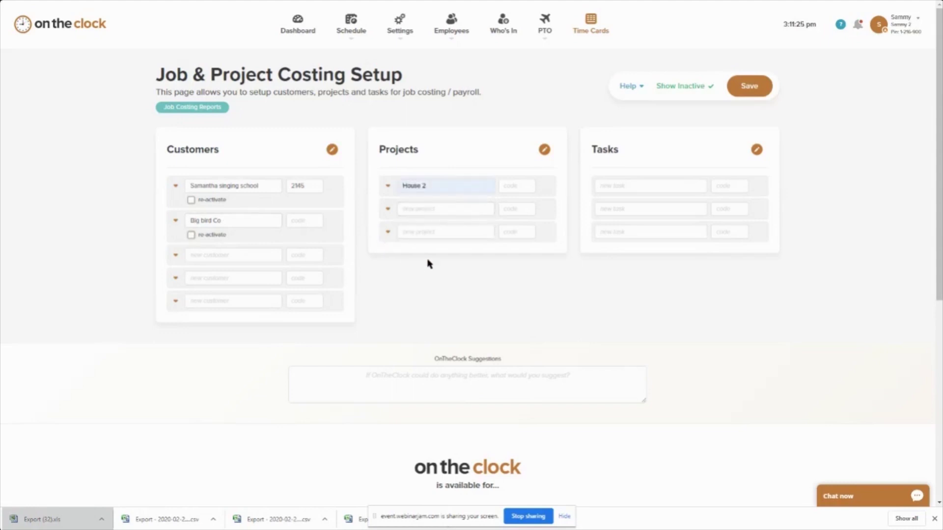
pyautogui.click(748, 88)
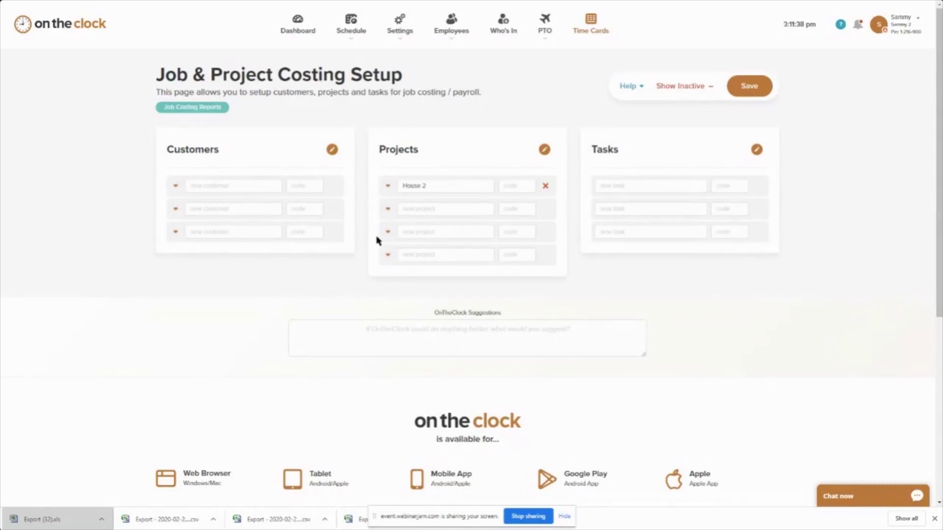
# Go to Settings > Locations to view the Detroit location
pyautogui.moveTo(398, 47)
pyautogui.click(410, 169)
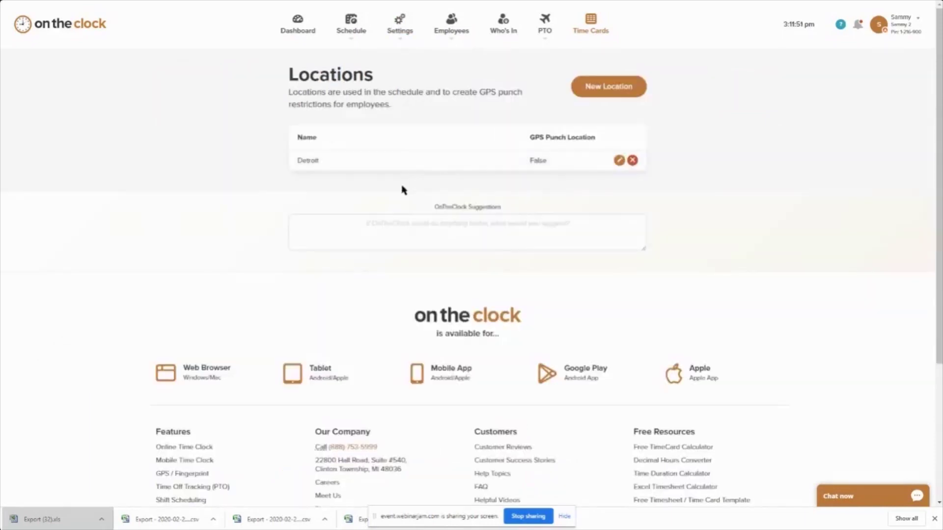